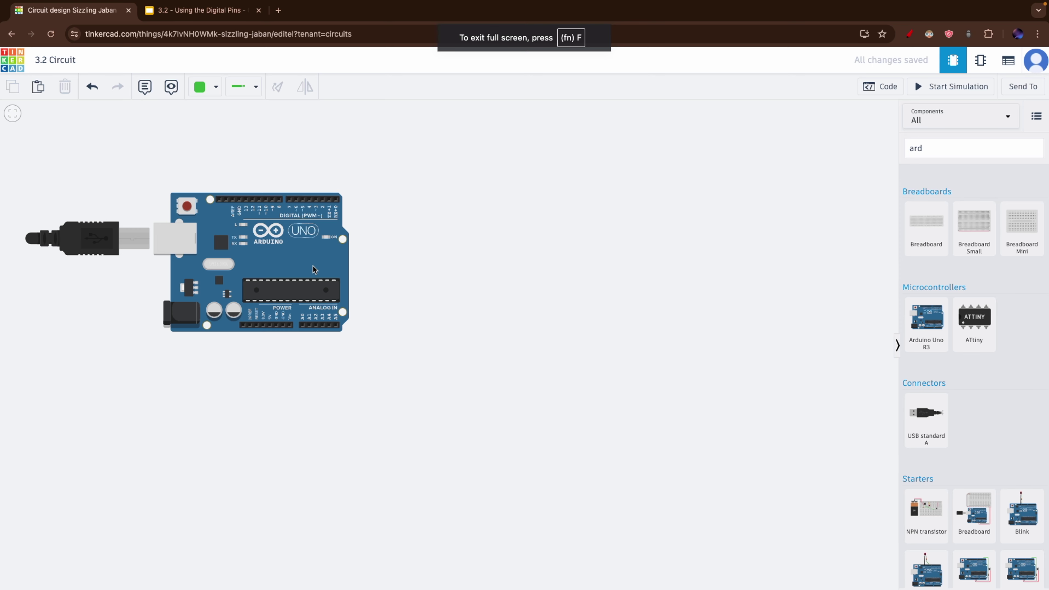
# - Search the component library for a 9v battery and place it below and to the right of the Arduino board
pyautogui.click(461, 176)
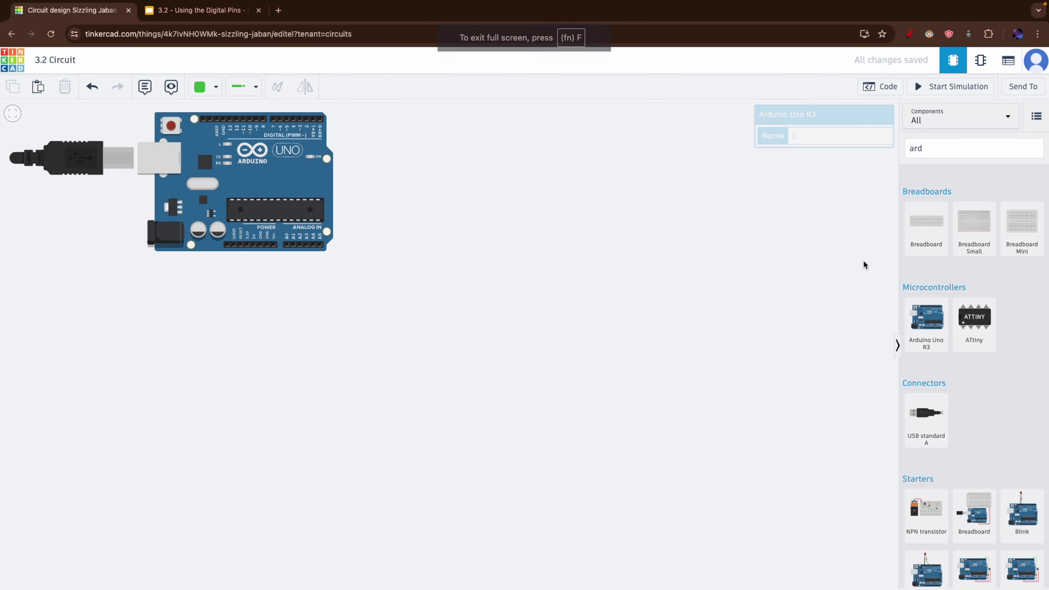
pyautogui.click(933, 152)
pyautogui.press('BackSpace')
pyautogui.press('BackSpace')
pyautogui.press('BackSpace')
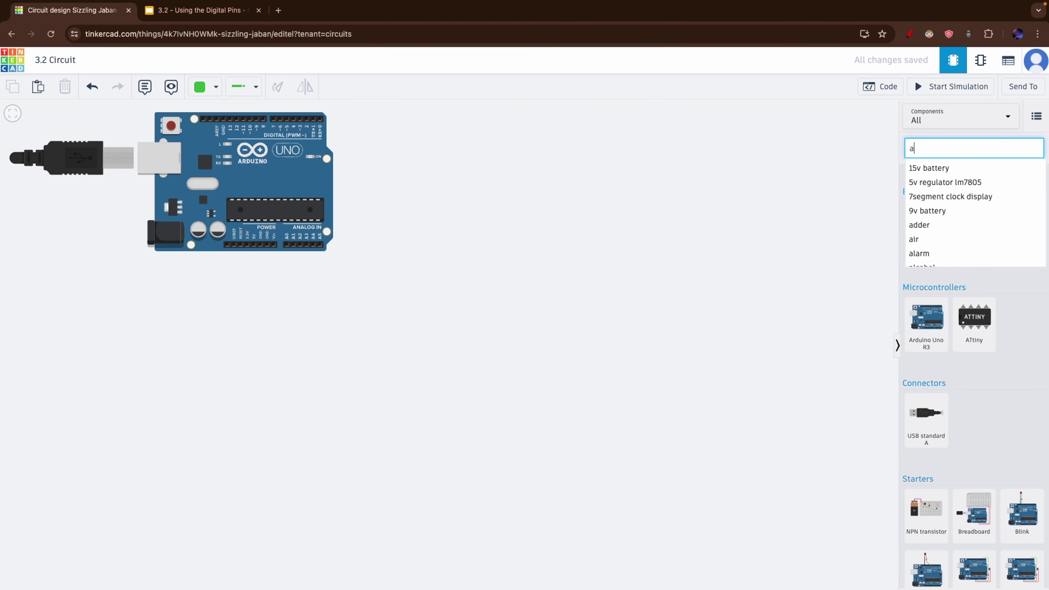
pyautogui.write('9V')
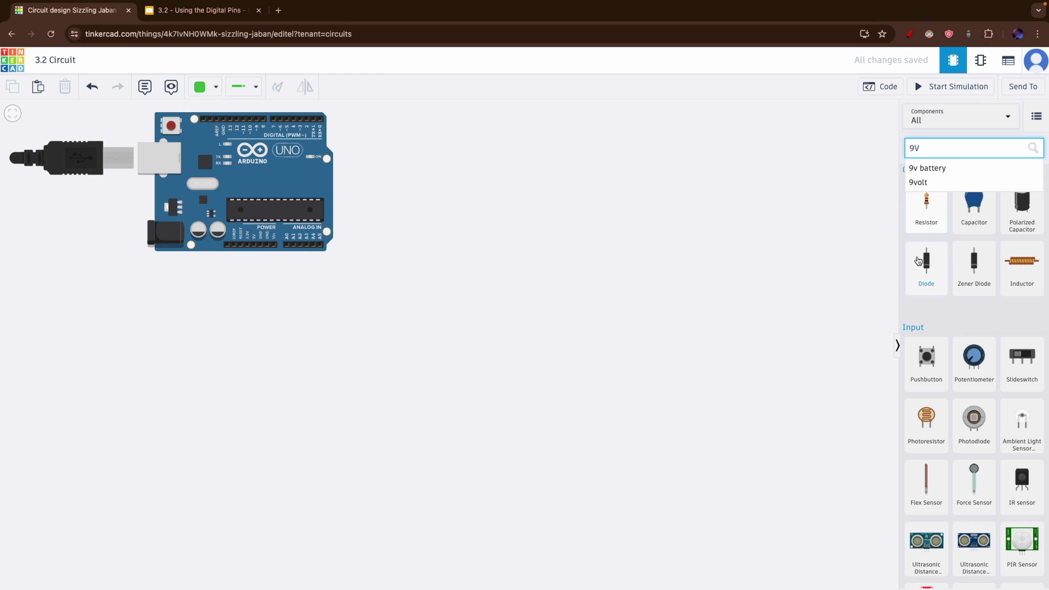
pyautogui.click(928, 168)
pyautogui.moveTo(927, 223); pyautogui.dragTo(656, 374)
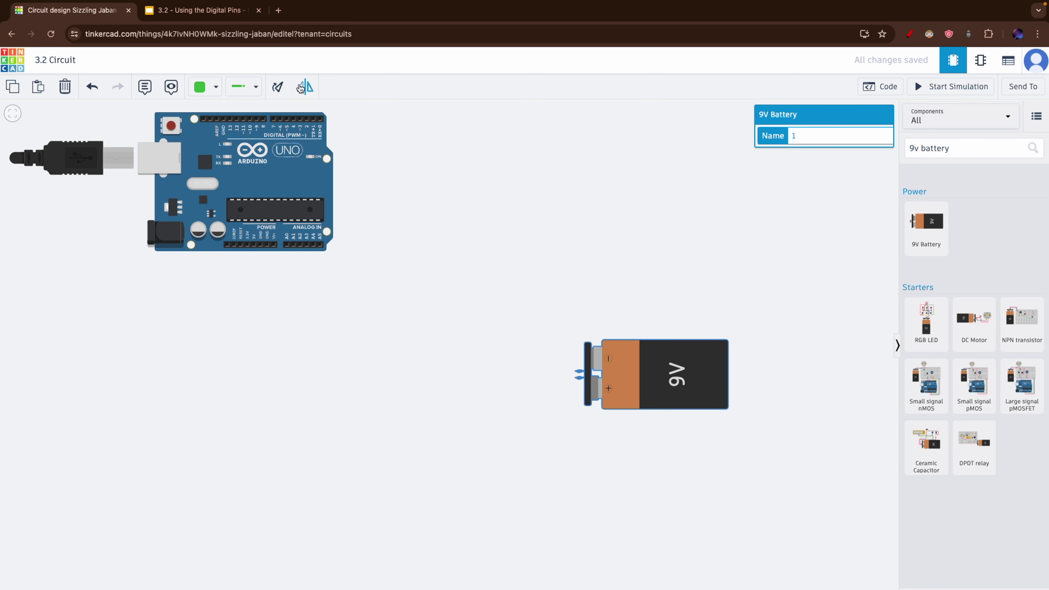
# - Rotate the 9V battery until its terminals face up and reposition it in the workspace
pyautogui.click(277, 86)
pyautogui.click(278, 87)
pyautogui.click(278, 86)
pyautogui.moveTo(598, 523); pyautogui.dragTo(615, 466)
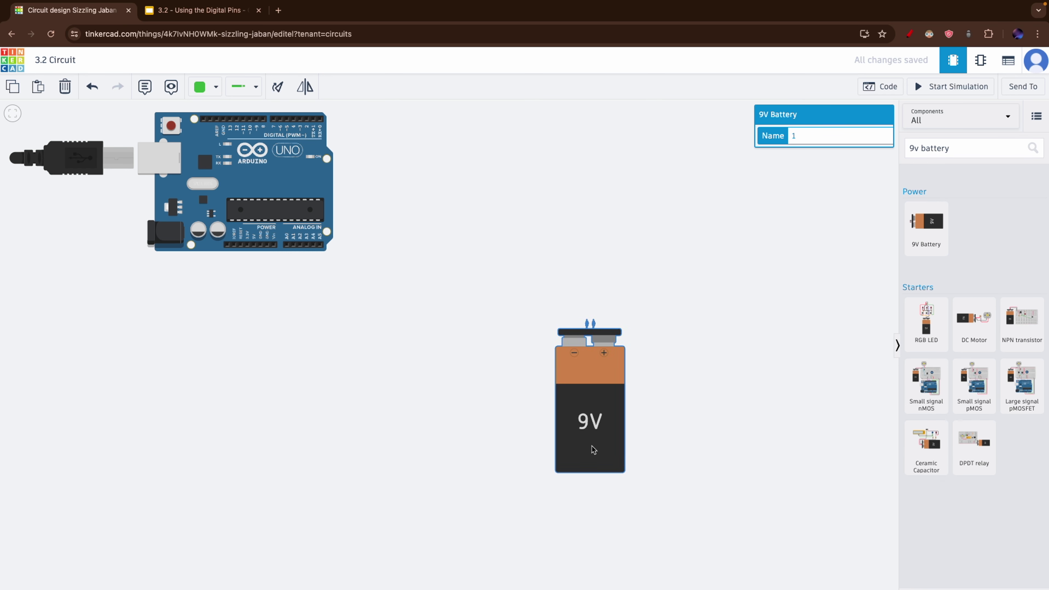
pyautogui.click(770, 398)
# - Search the component library for led and place a red LED above the battery's terminals
pyautogui.click(935, 149)
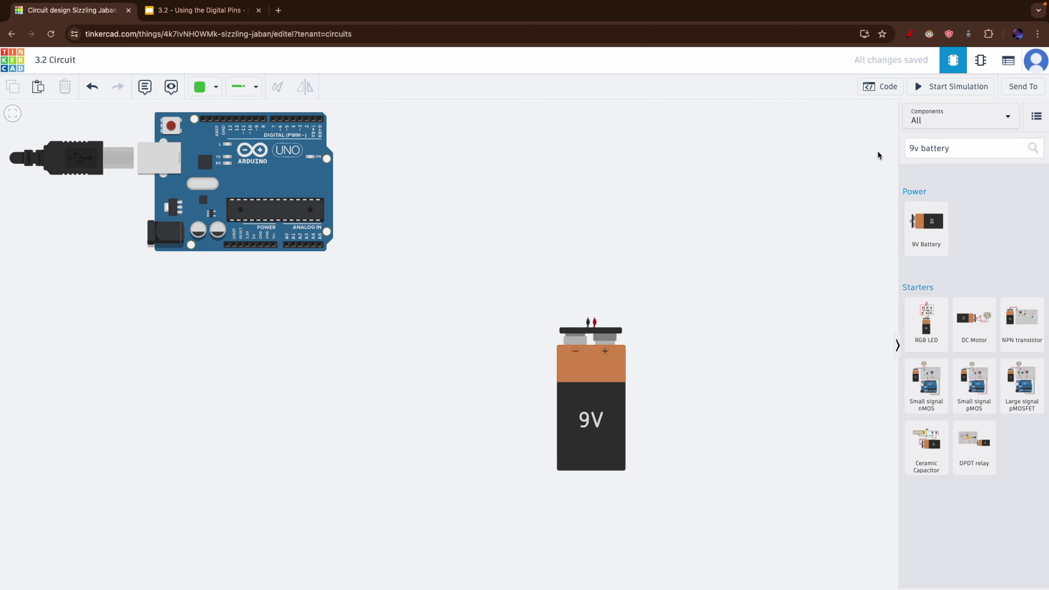
pyautogui.click(881, 86)
pyautogui.click(881, 86)
pyautogui.click(956, 148)
pyautogui.press('BackSpace')
pyautogui.press('BackSpace')
pyautogui.press('BackSpace')
pyautogui.press('BackSpace')
pyautogui.press('BackSpace')
pyautogui.press('BackSpace')
pyautogui.press('BackSpace')
pyautogui.press('BackSpace')
pyautogui.press('BackSpace')
pyautogui.press('BackSpace')
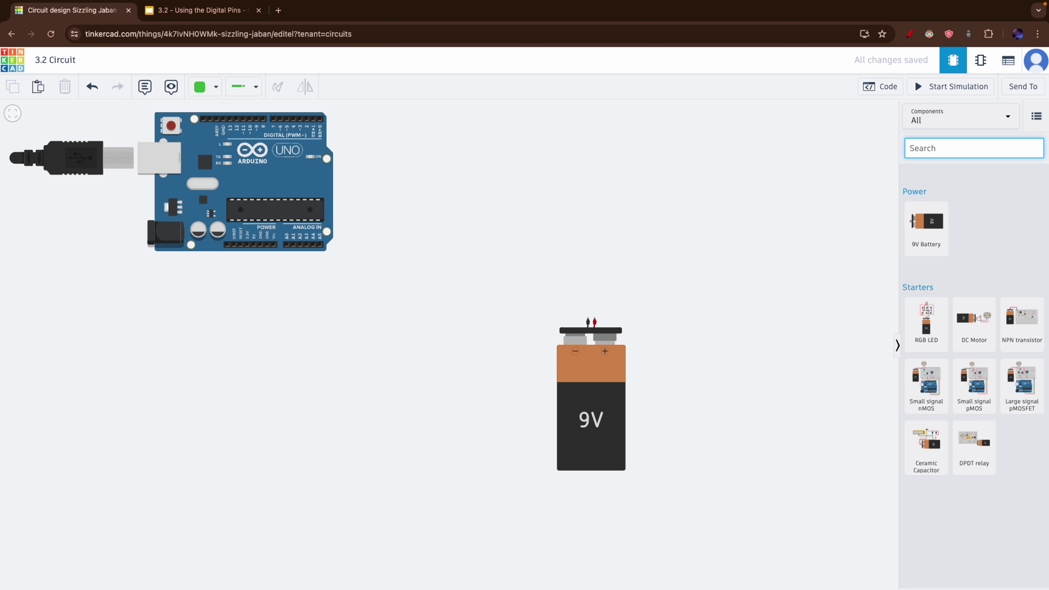
pyautogui.write('led')
pyautogui.press('Return')
pyautogui.moveTo(918, 243); pyautogui.dragTo(594, 299)
pyautogui.scroll(5, 611, 315)
pyautogui.hscroll(5, 613, 298)
pyautogui.click(616, 278)
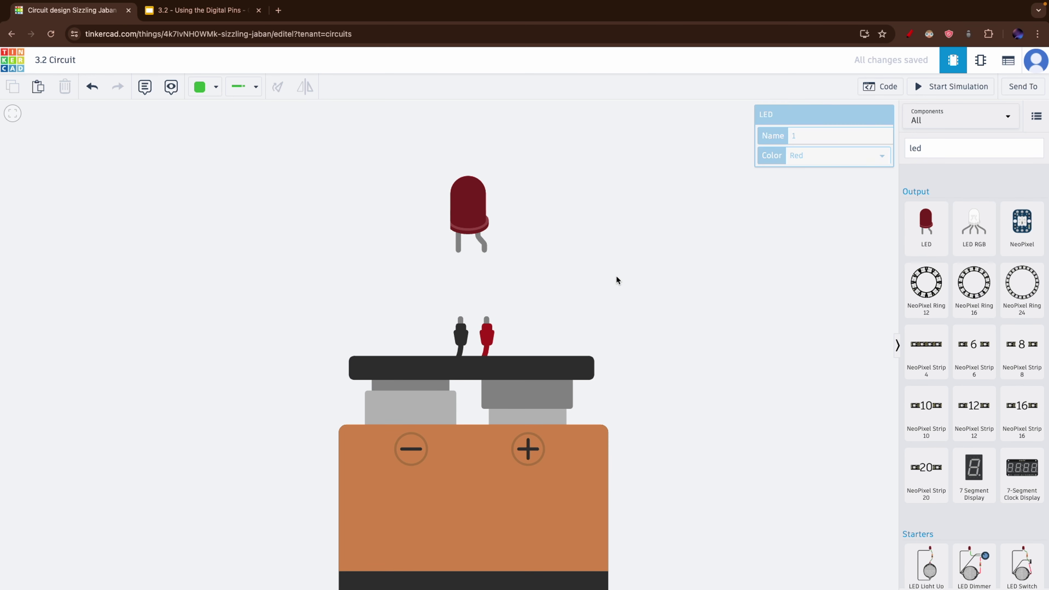
# - Move the LED higher above the battery to leave room between its legs and the terminals
pyautogui.click(208, 87)
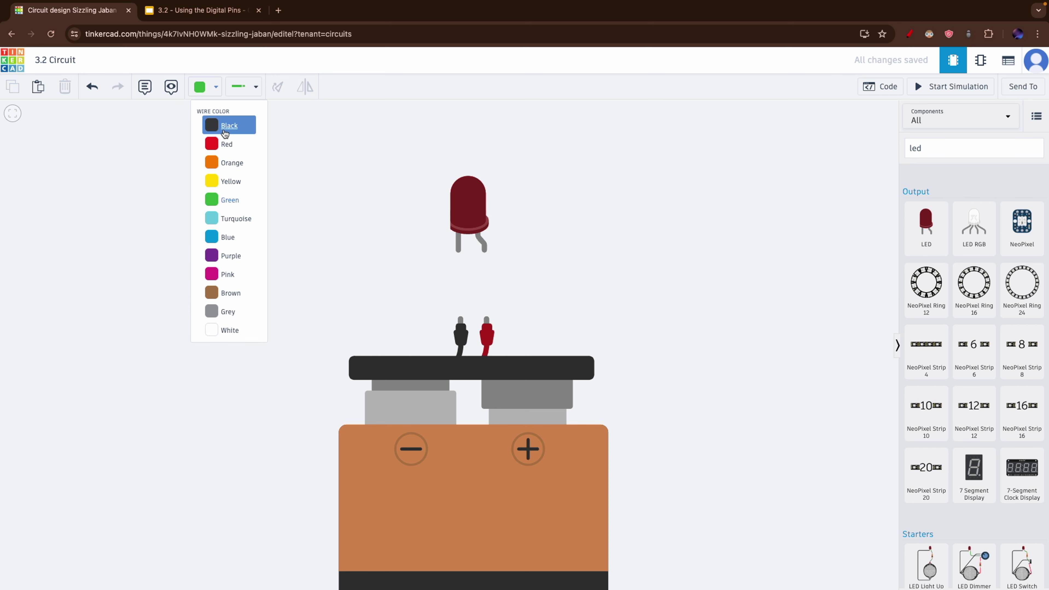
pyautogui.moveTo(471, 210); pyautogui.dragTo(470, 139)
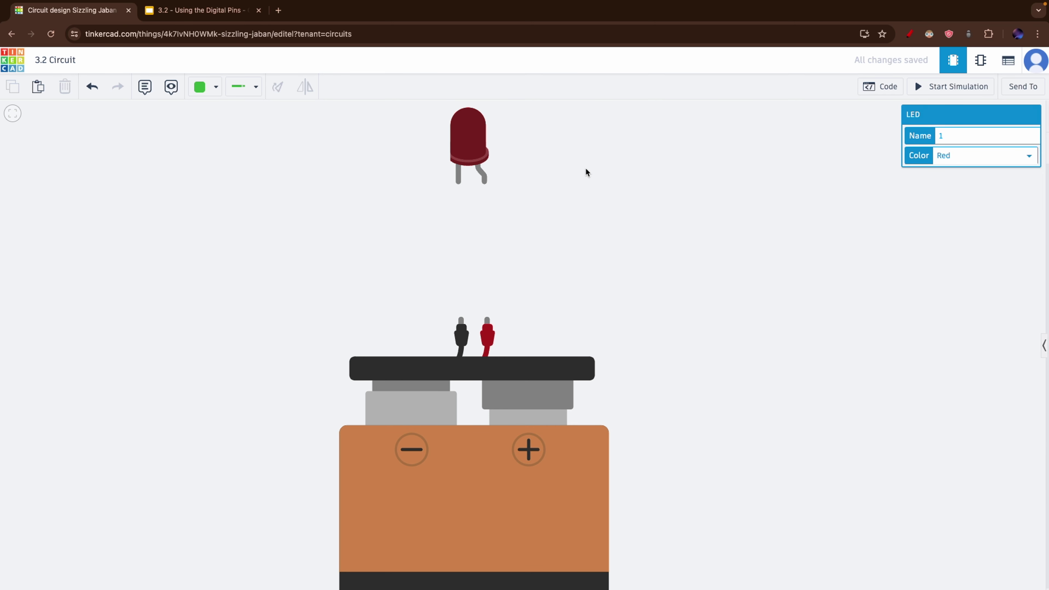
pyautogui.moveTo(586, 171); pyautogui.dragTo(588, 223)
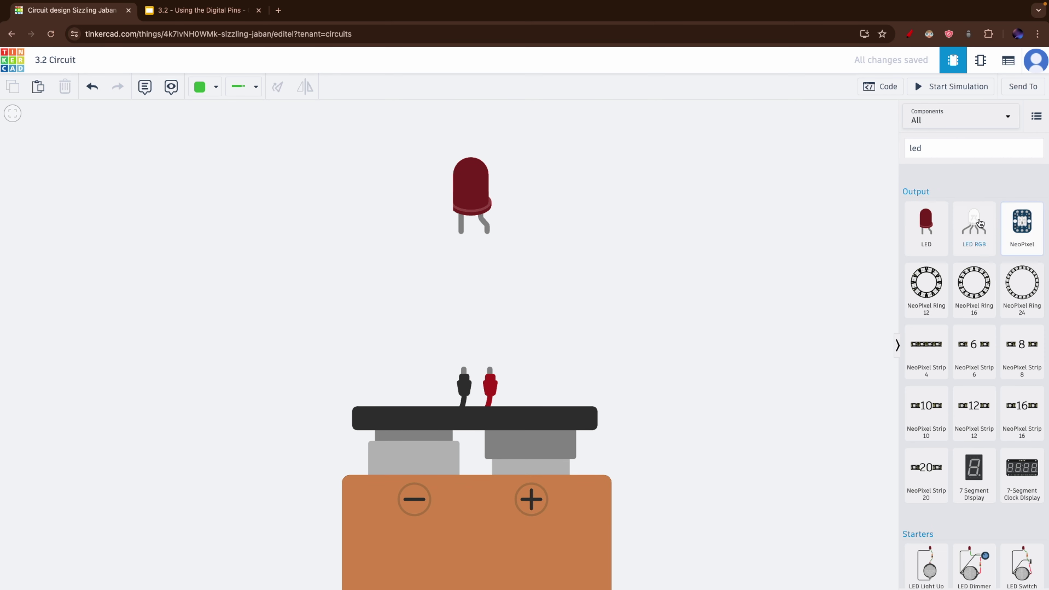
# - Find the resistor in the component library and attach it vertically to the LED's bent anode leg
pyautogui.doubleClick(938, 142)
pyautogui.write('re')
pyautogui.press('BackSpace')
pyautogui.press('BackSpace')
pyautogui.write('resi')
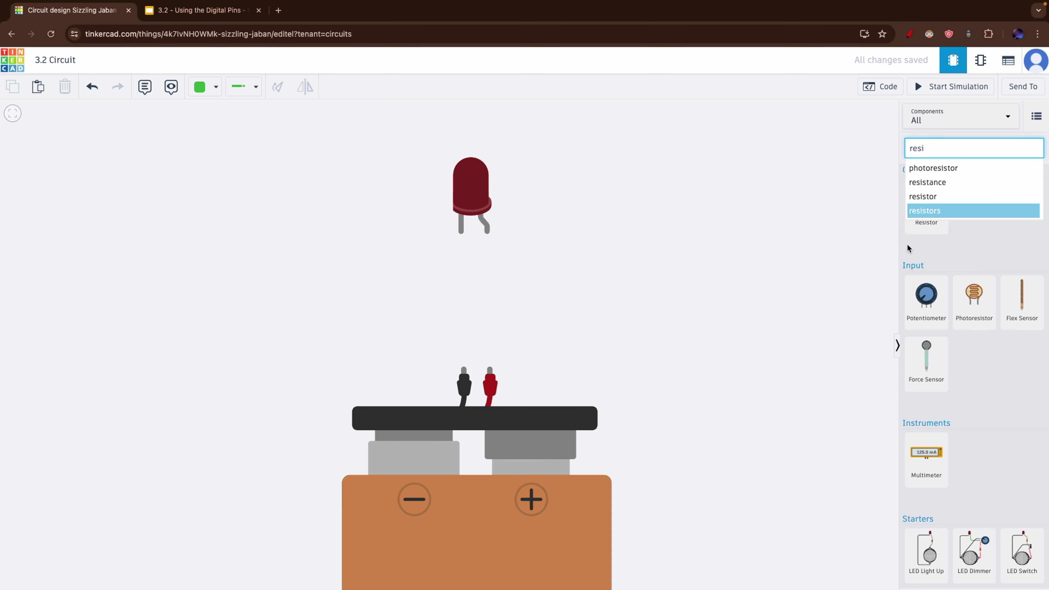
pyautogui.moveTo(919, 231); pyautogui.dragTo(495, 290)
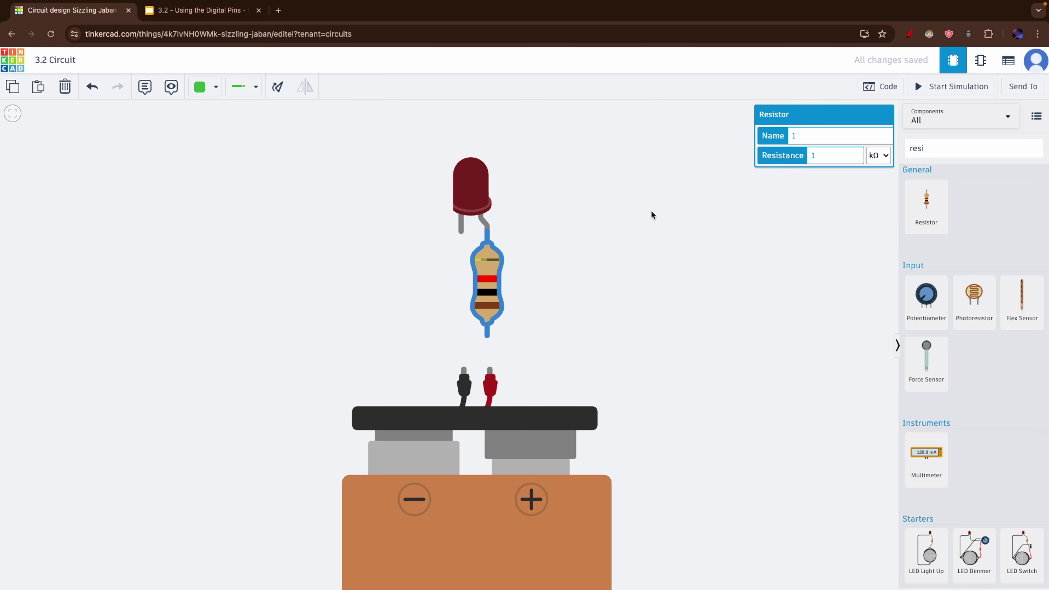
# - Set the resistor's resistance to 450 Ω
pyautogui.click(824, 158)
pyautogui.press('BackSpace')
pyautogui.write('450')
pyautogui.click(879, 155)
pyautogui.click(879, 143)
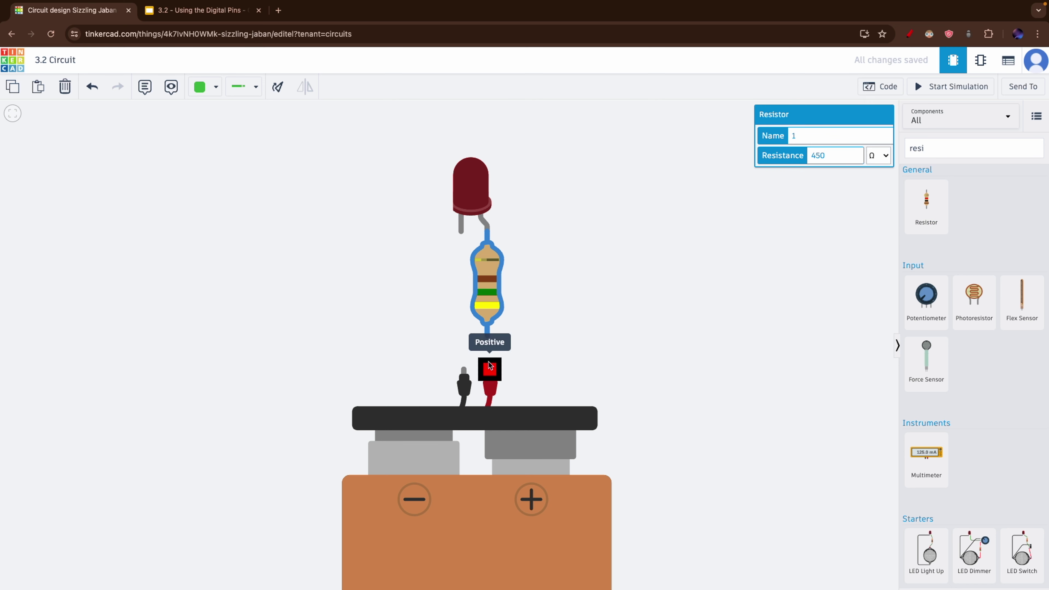
# - Connect the resistor's lower terminal to the battery's positive terminal with a red wire
pyautogui.click(498, 424)
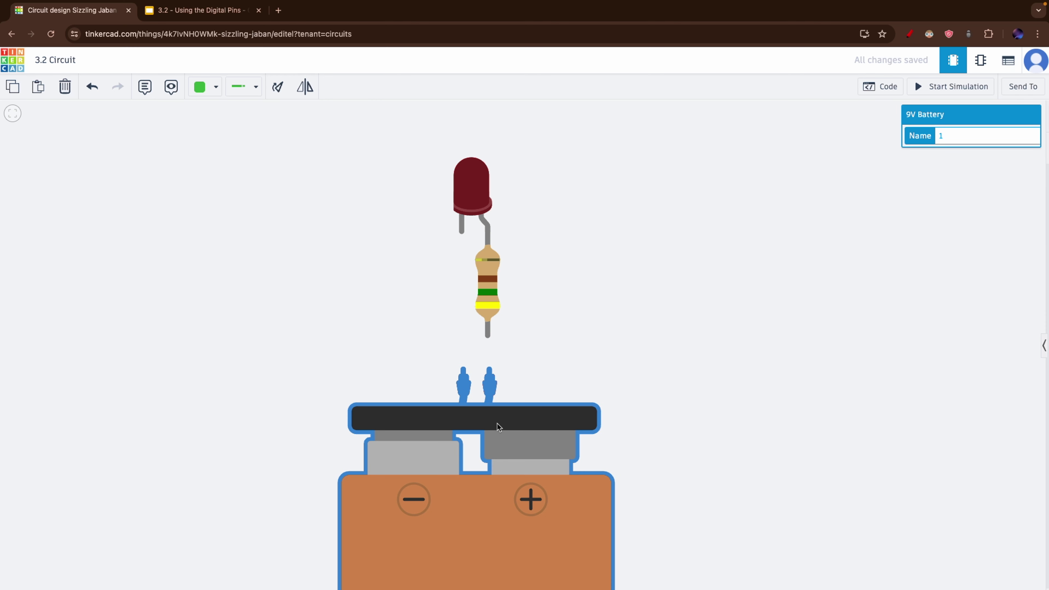
pyautogui.click(203, 99)
pyautogui.click(202, 88)
pyautogui.click(212, 143)
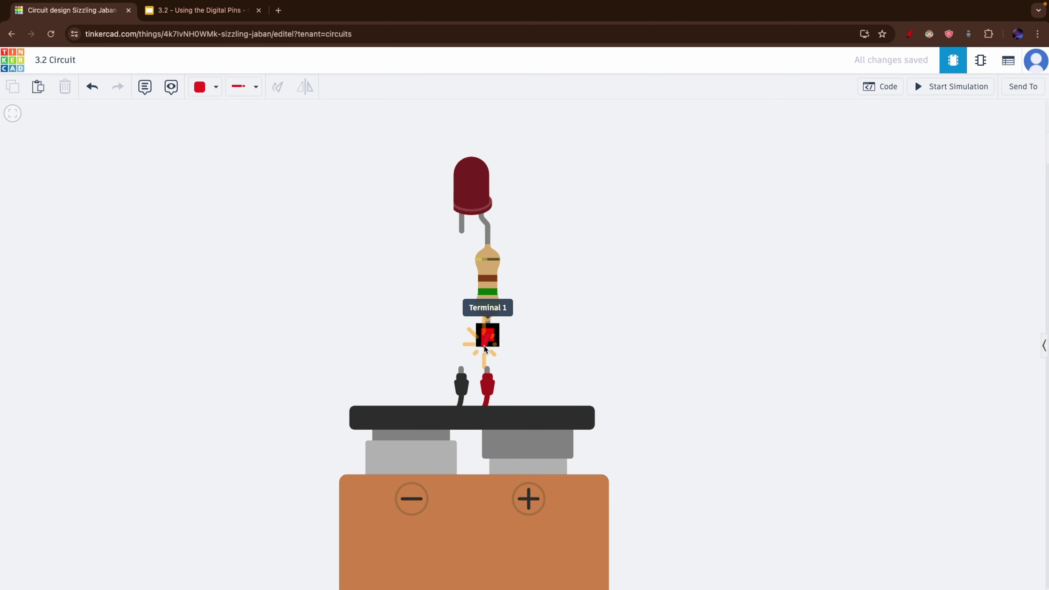
pyautogui.click(484, 345)
pyautogui.click(487, 369)
pyautogui.click(367, 339)
# - Connect the LED's cathode to the battery's negative terminal with a black wire
pyautogui.click(216, 87)
pyautogui.click(223, 122)
pyautogui.click(461, 229)
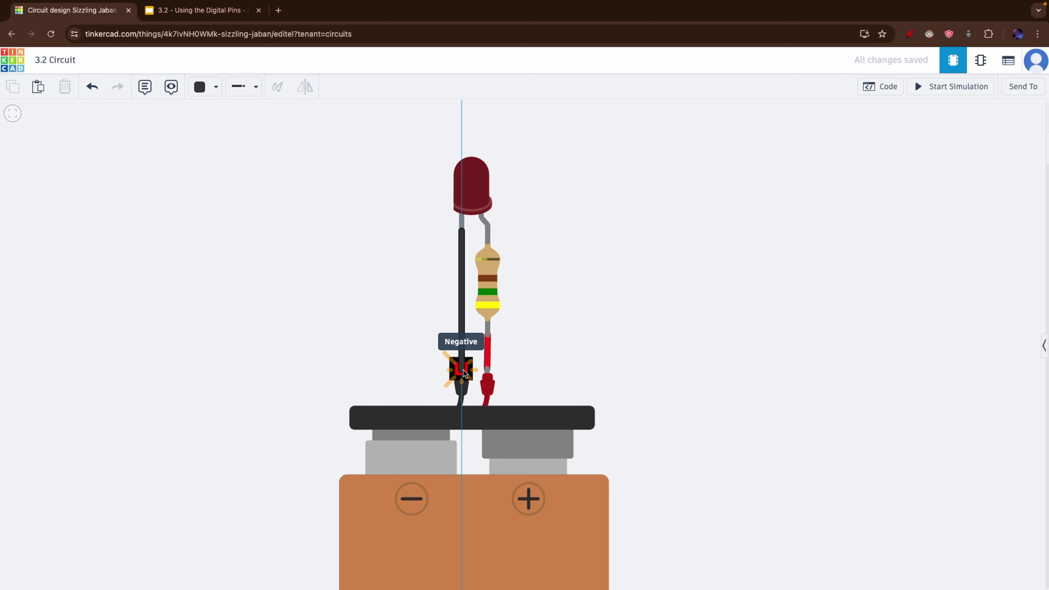
pyautogui.click(464, 373)
pyautogui.click(333, 338)
pyautogui.moveTo(271, 301); pyautogui.dragTo(330, 289)
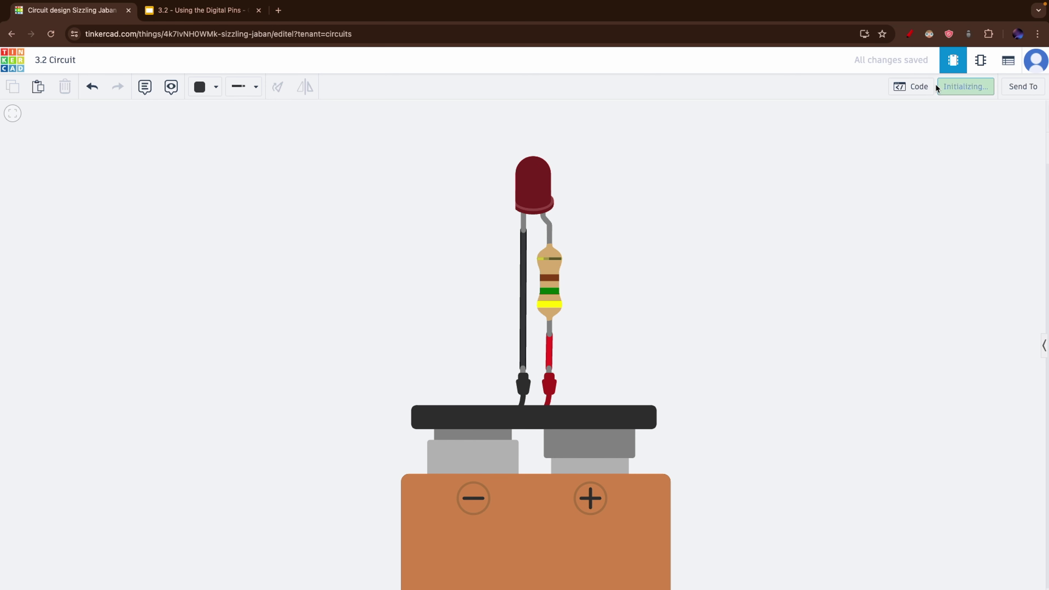
# - Run the simulation of the battery-powered LED circuit briefly, and stop it
pyautogui.click(938, 87)
pyautogui.click(957, 86)
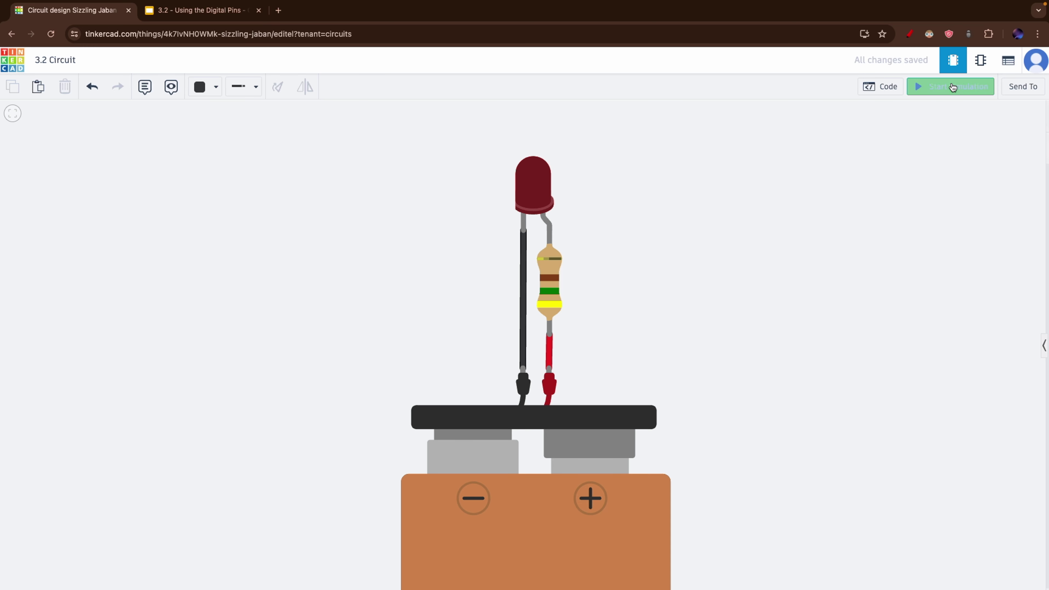
# - Move the Arduino board directly beside the 9V battery circuit
pyautogui.moveTo(688, 195); pyautogui.dragTo(609, 240)
pyautogui.scroll(-3, 622, 179)
pyautogui.scroll(2, 622, 179)
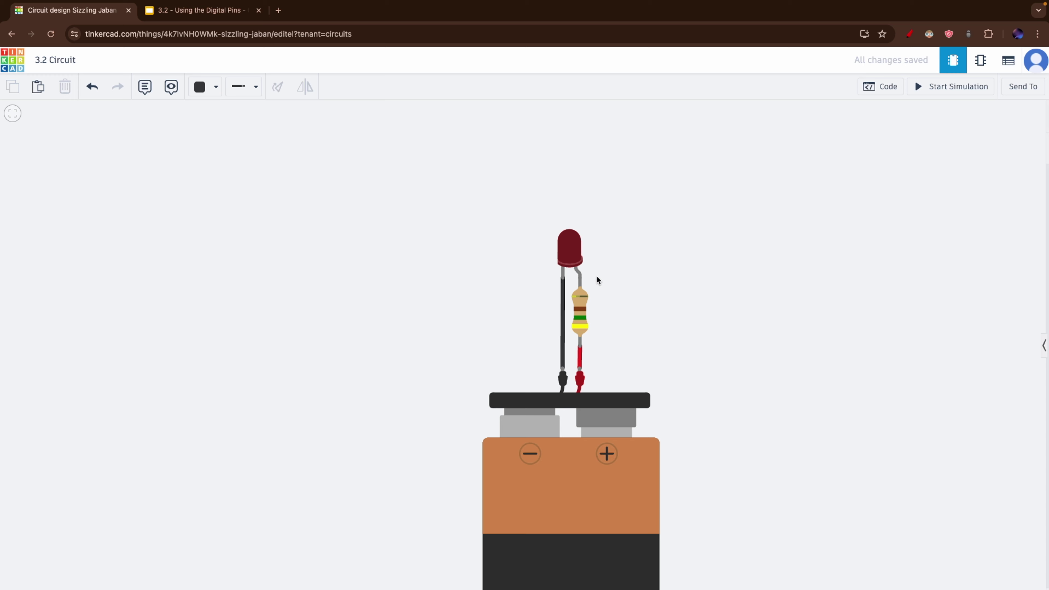
pyautogui.scroll(-5, 597, 279)
pyautogui.moveTo(598, 351)
pyautogui.mouseDown()
pyautogui.moveTo(550, 222)
pyautogui.moveTo(594, 366)
pyautogui.moveTo(599, 354)
pyautogui.mouseUp()
pyautogui.moveTo(326, 193); pyautogui.dragTo(473, 341)
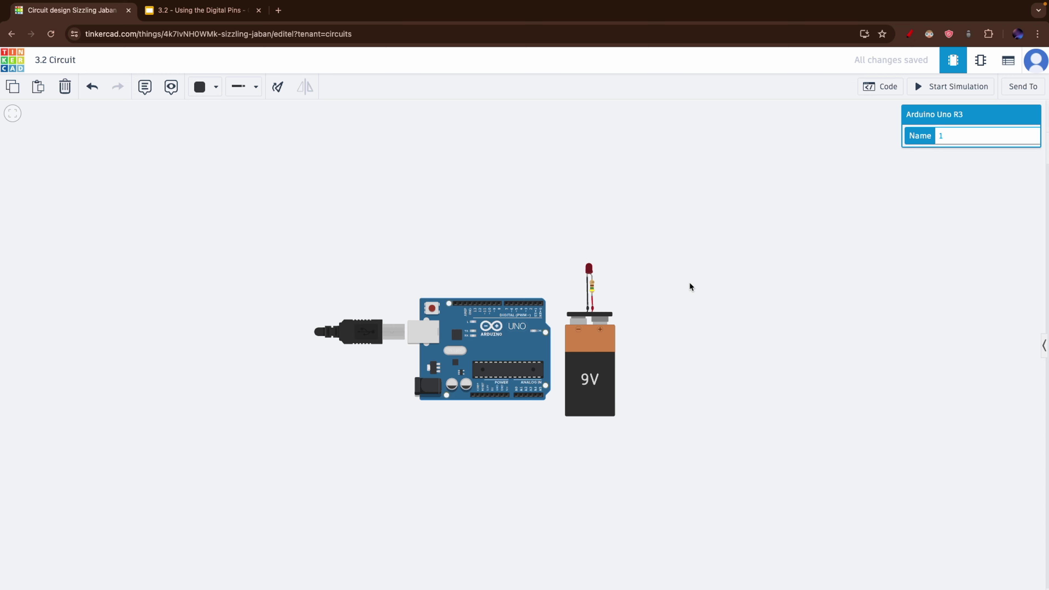
pyautogui.click(688, 283)
# - Select the whole battery, resistor and LED circuit and move it farther away from the Arduino board
pyautogui.scroll(3, 659, 297)
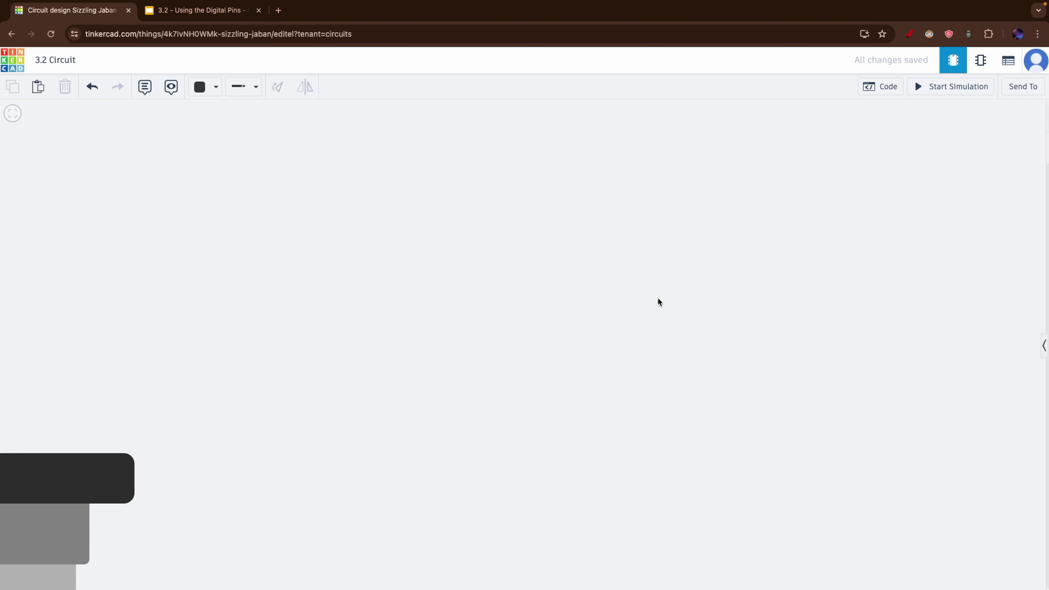
pyautogui.moveTo(590, 305); pyautogui.dragTo(794, 244)
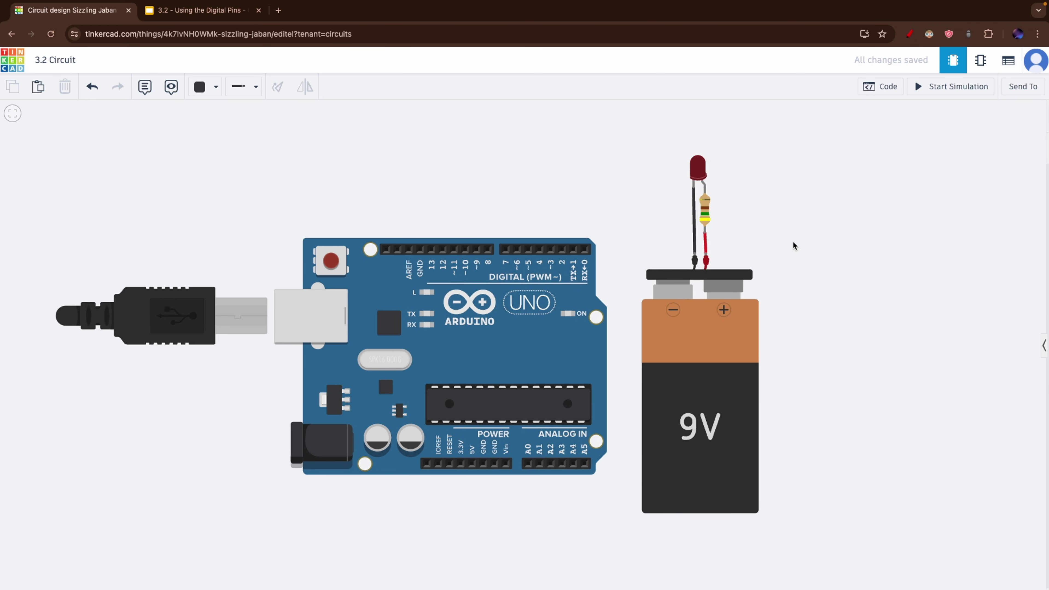
pyautogui.moveTo(626, 147); pyautogui.dragTo(803, 488)
pyautogui.moveTo(691, 406); pyautogui.dragTo(762, 407)
pyautogui.click(871, 368)
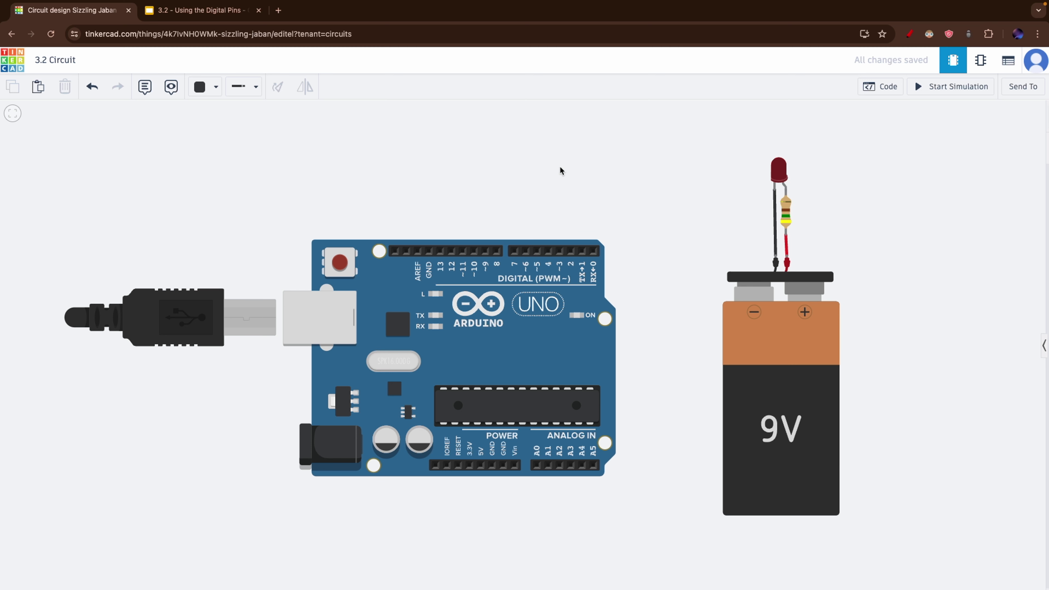
# - Cut the LED from the battery circuit and paste it above the Arduino's digital pins
pyautogui.click(780, 164)
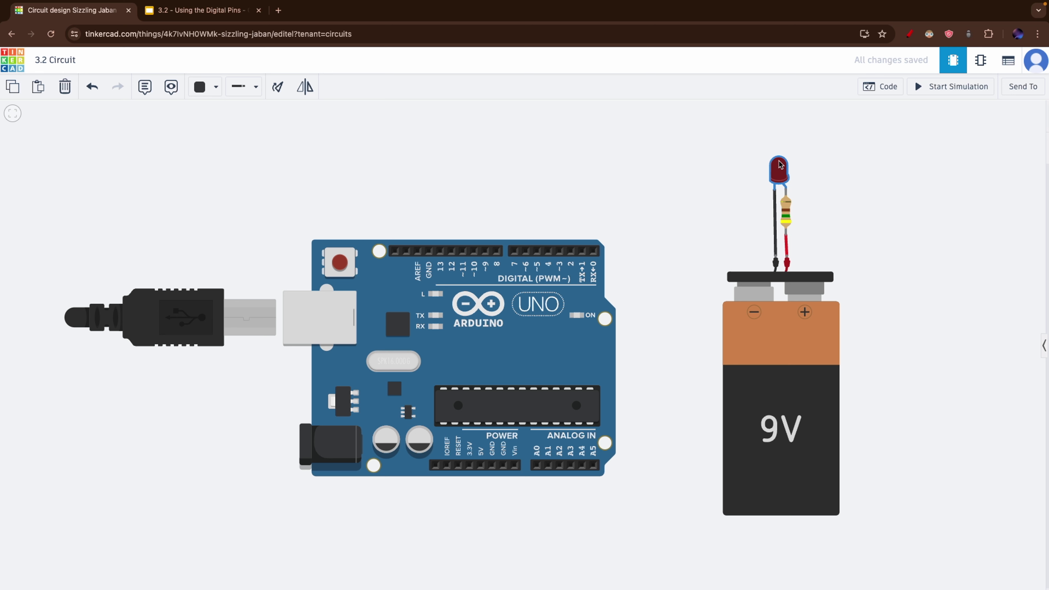
pyautogui.press('Delete')
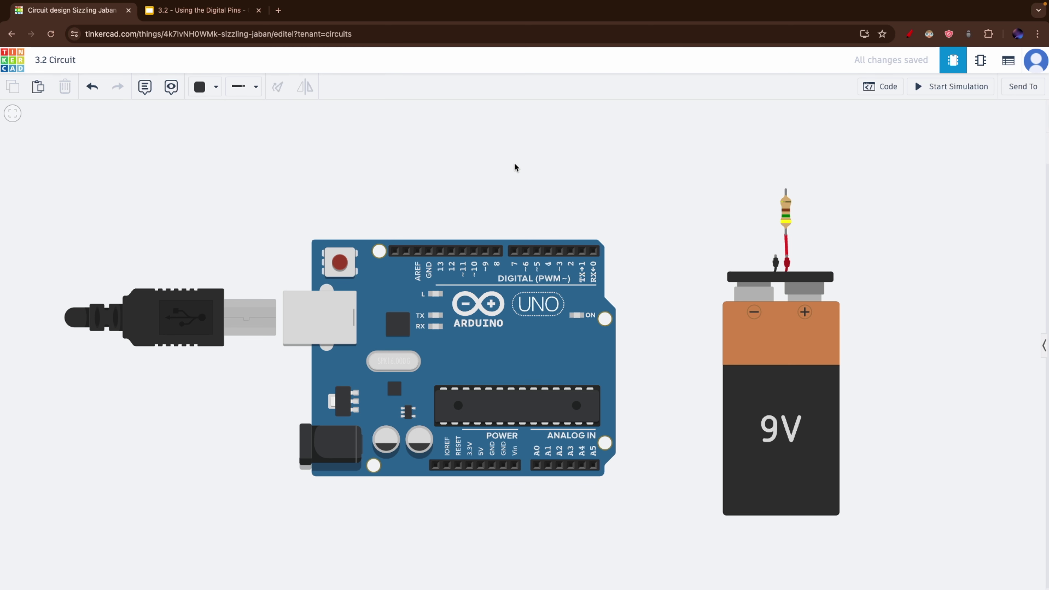
pyautogui.hotkey('ctrl', 'v')
pyautogui.moveTo(546, 172); pyautogui.dragTo(541, 162)
pyautogui.click(592, 186)
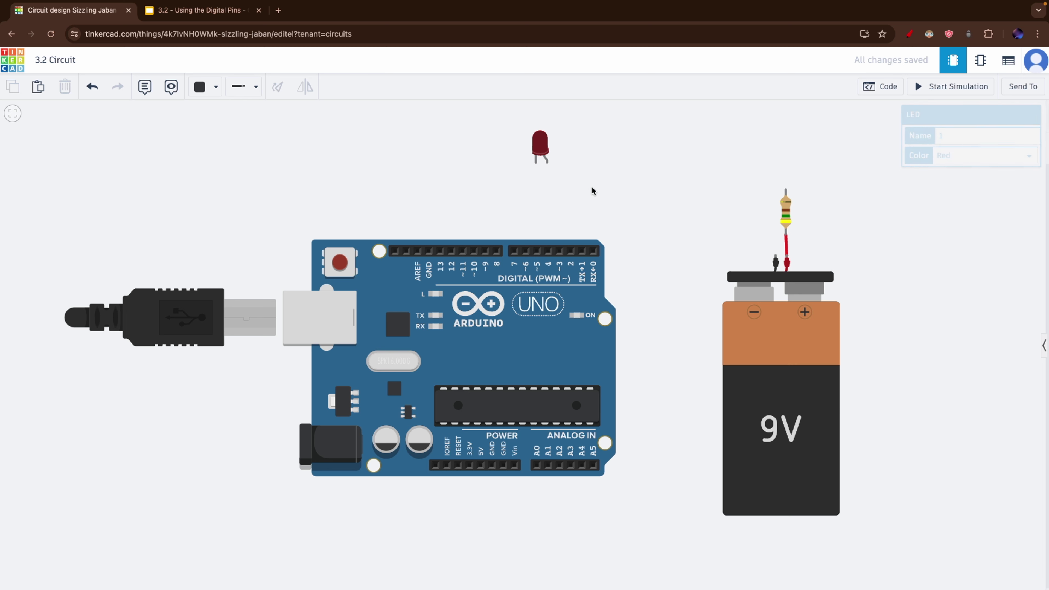
# - Wire the LED's cathode to the Arduino's GND pin in black, routing it with two squarely aligned bends
pyautogui.click(536, 163)
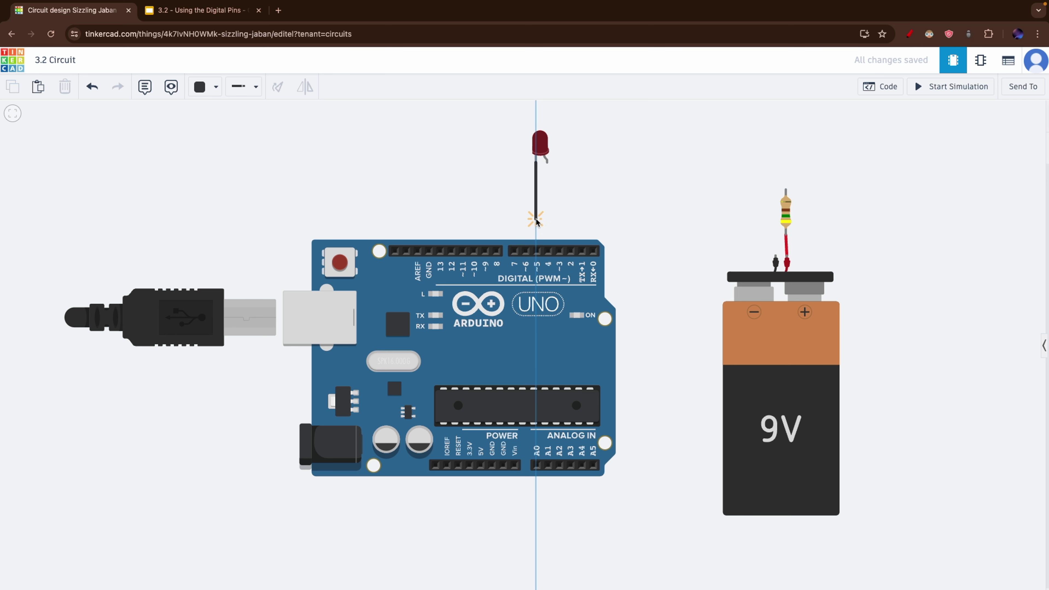
pyautogui.click(536, 216)
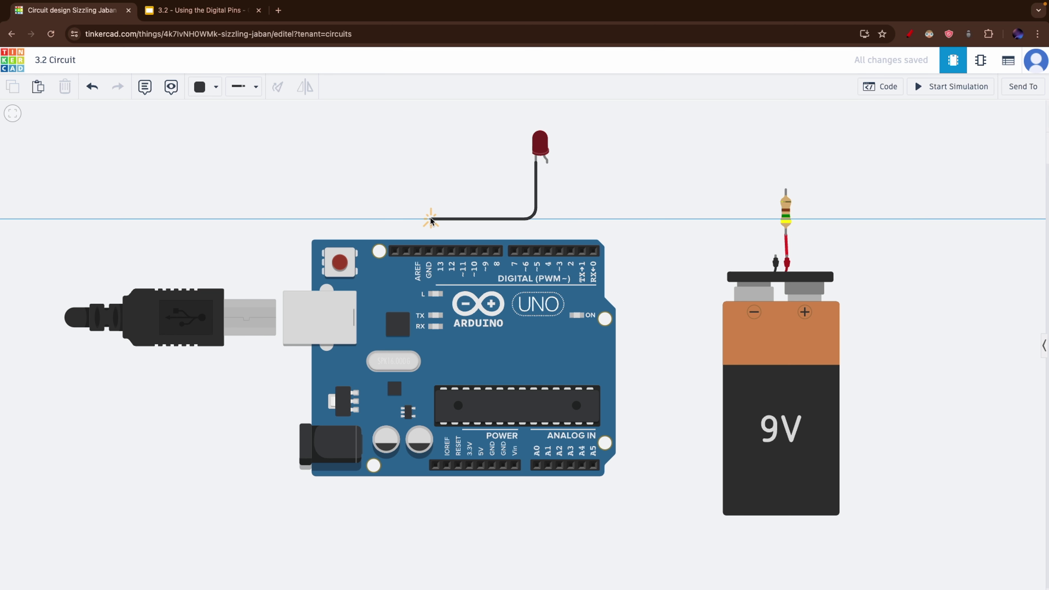
pyautogui.click(426, 218)
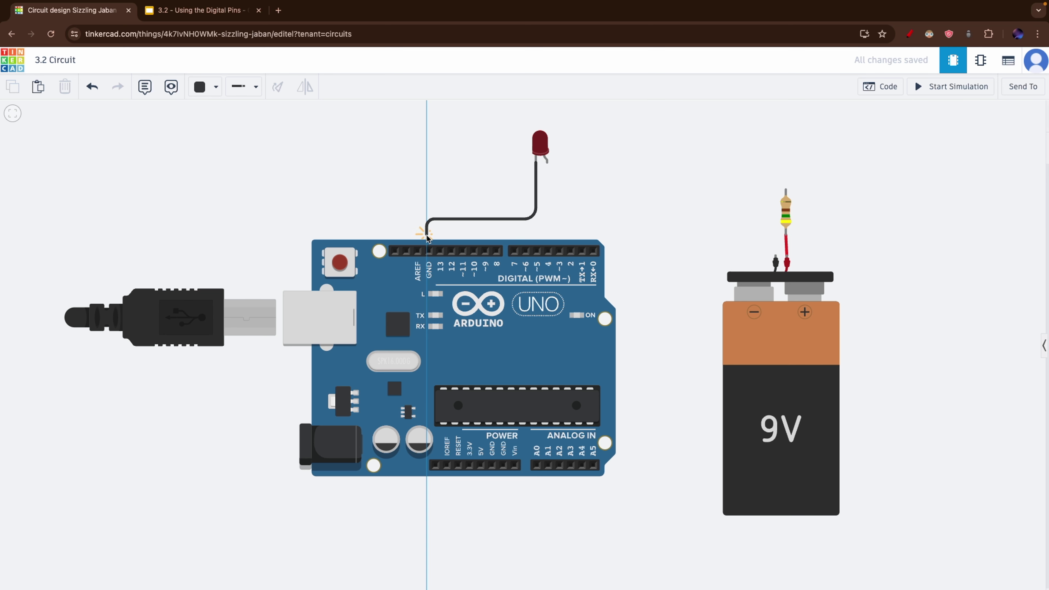
pyautogui.click(429, 250)
pyautogui.moveTo(426, 218); pyautogui.dragTo(429, 219)
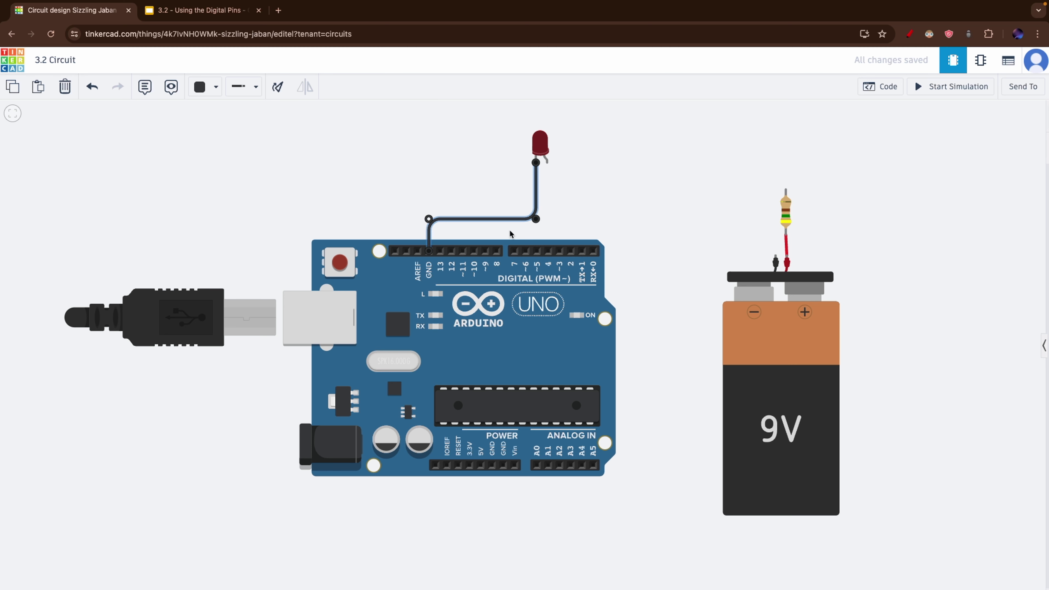
pyautogui.moveTo(537, 220); pyautogui.dragTo(536, 218)
pyautogui.click(579, 219)
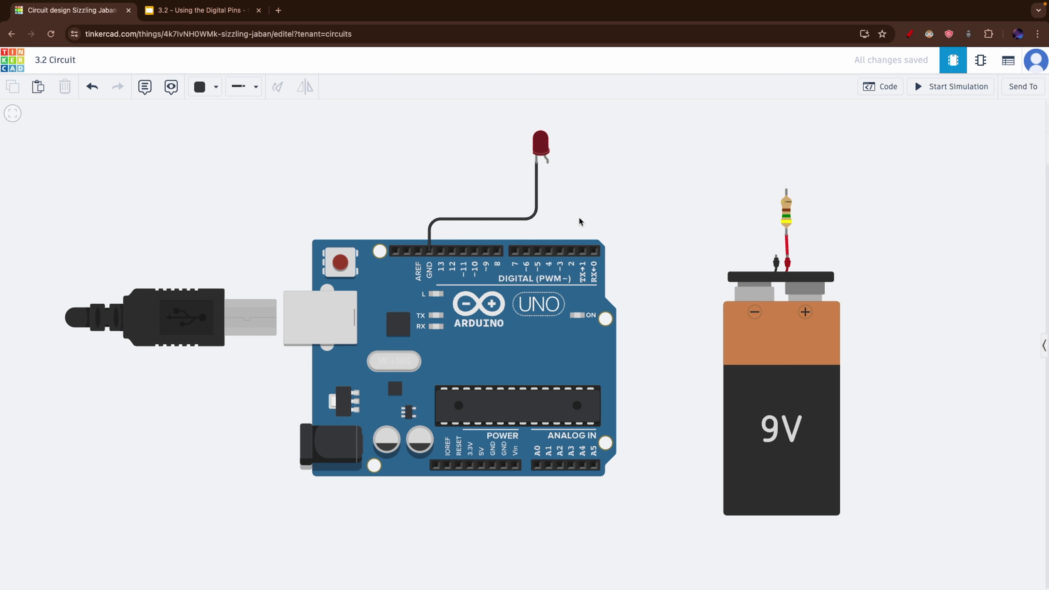
# - Cut the 450 Ω resistor from the battery circuit and paste it onto the anode leg of the LED above the Arduino
pyautogui.click(786, 207)
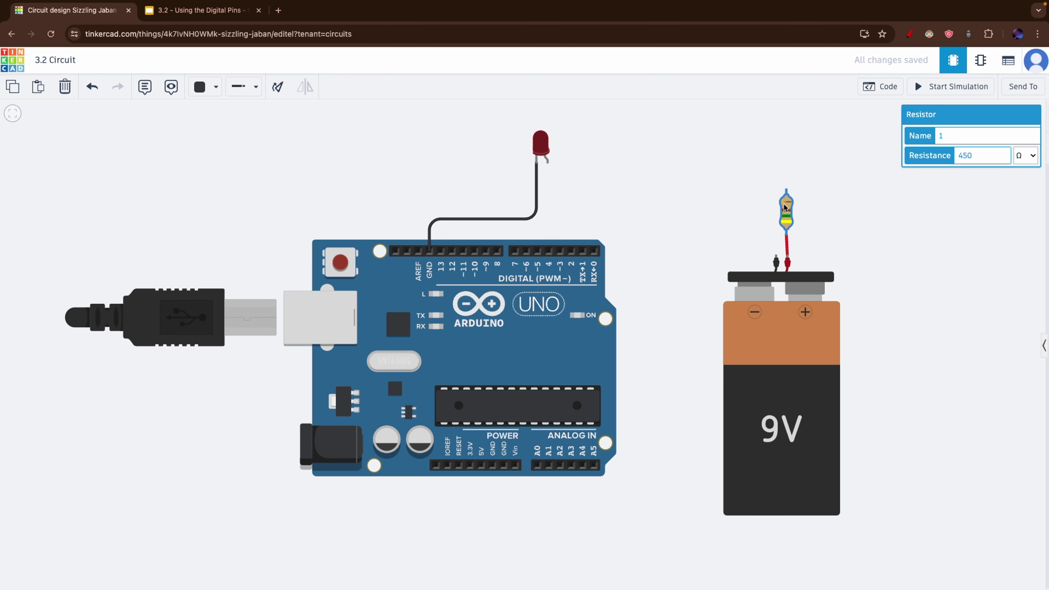
pyautogui.click(597, 183)
pyautogui.hotkey('ctrl', 'v')
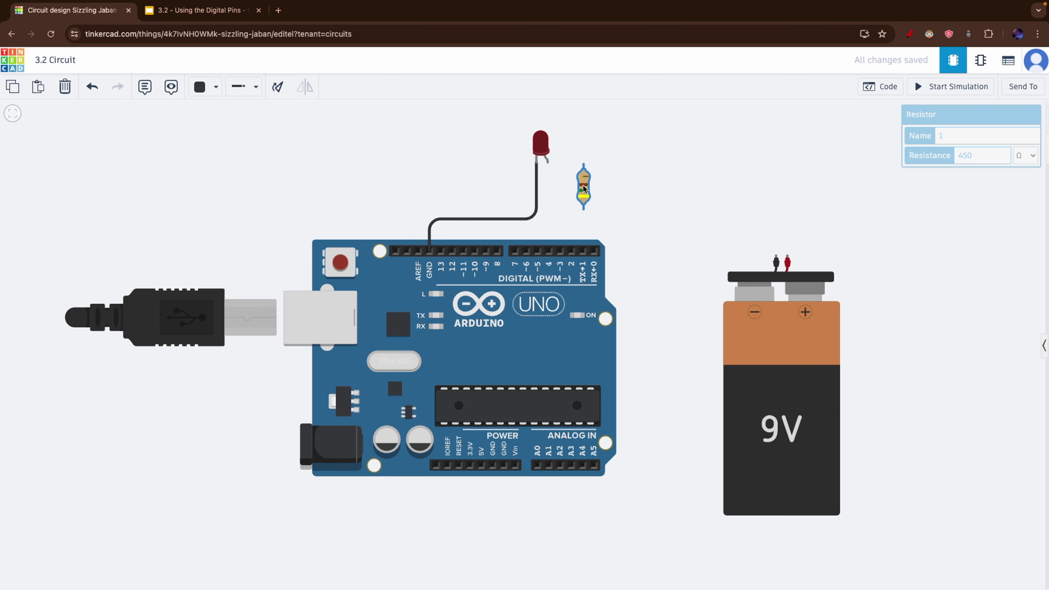
pyautogui.moveTo(591, 182); pyautogui.dragTo(549, 188)
# - Wire the resistor's free end to the Arduino's digital pin 7 in red, routing it with two square bends
pyautogui.click(548, 206)
pyautogui.click(547, 228)
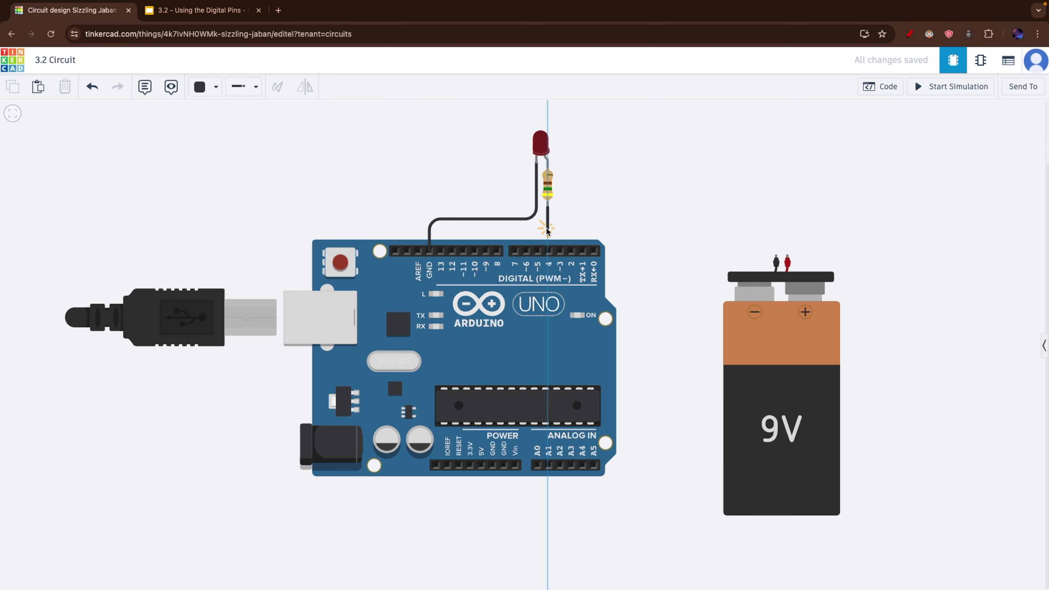
pyautogui.click(201, 87)
pyautogui.click(216, 138)
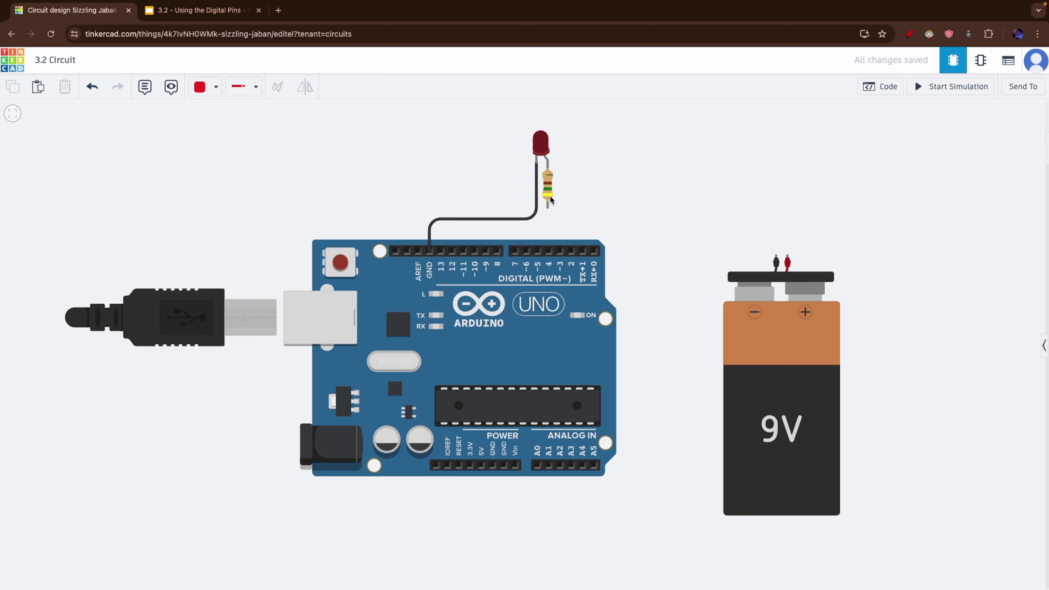
pyautogui.click(548, 206)
pyautogui.click(547, 230)
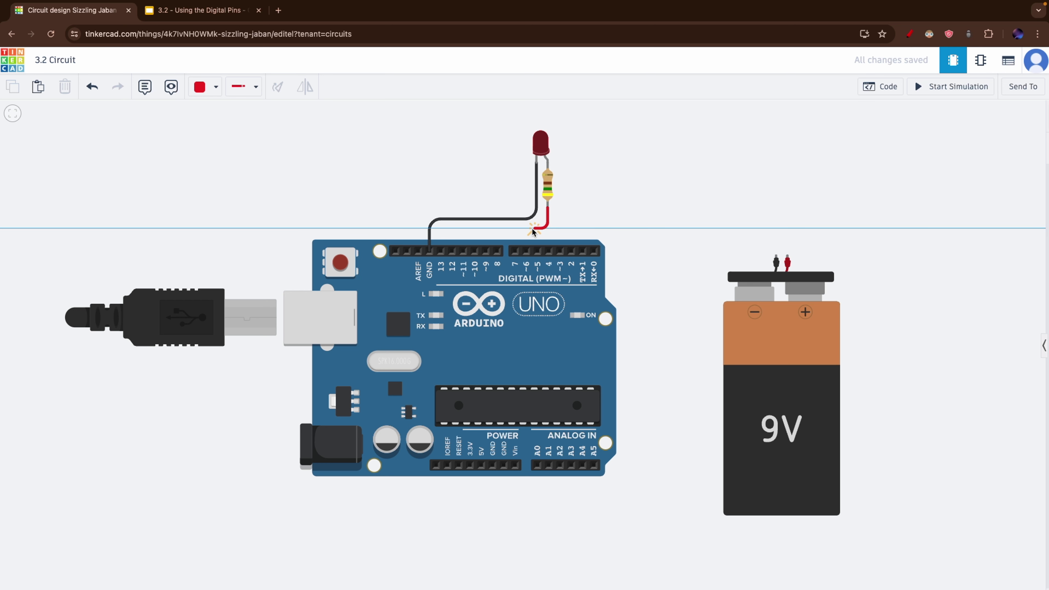
pyautogui.click(513, 228)
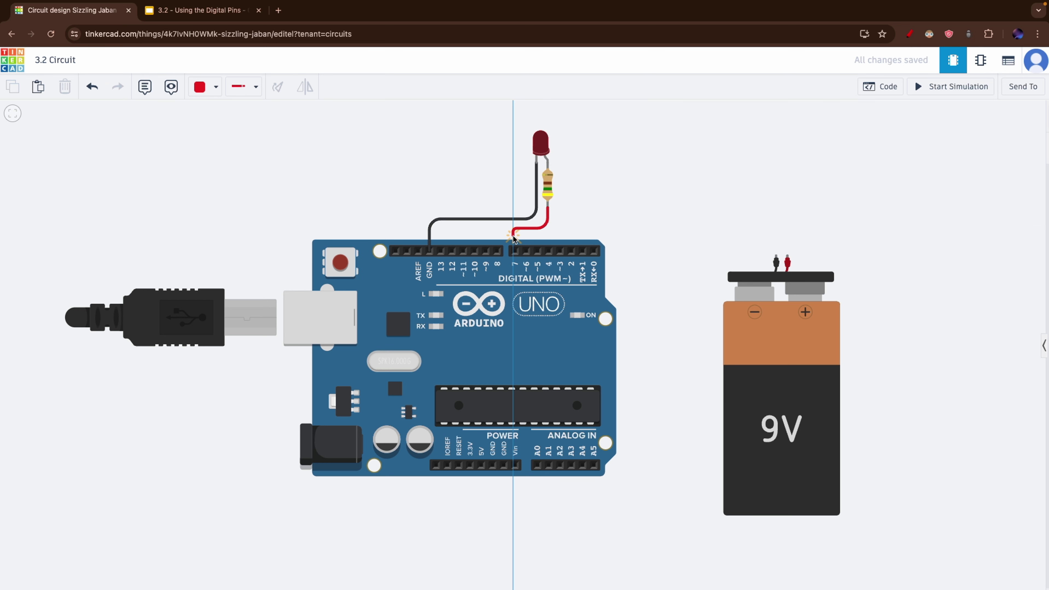
pyautogui.click(515, 250)
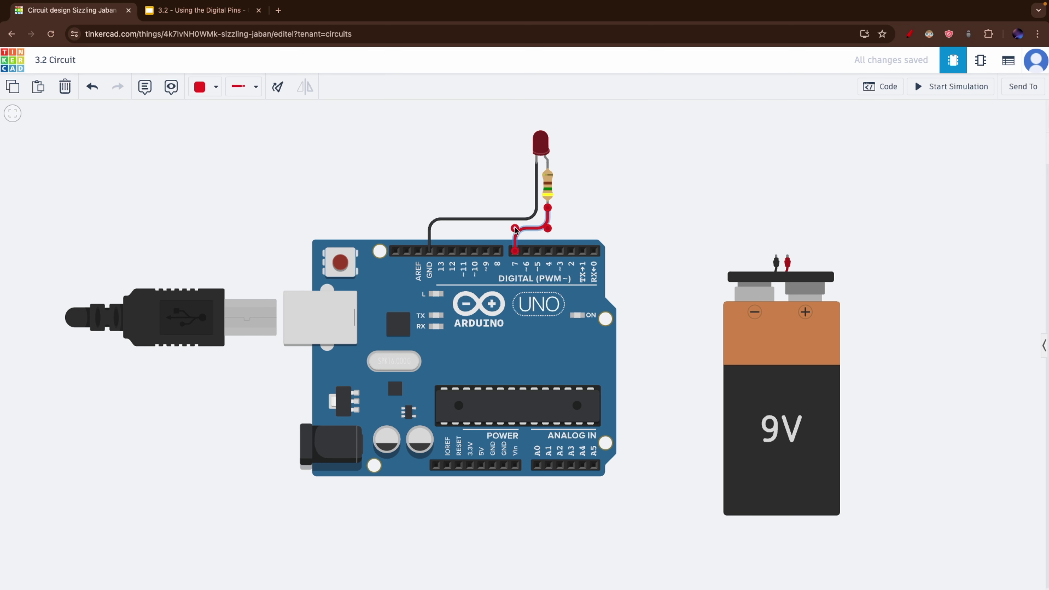
pyautogui.click(627, 205)
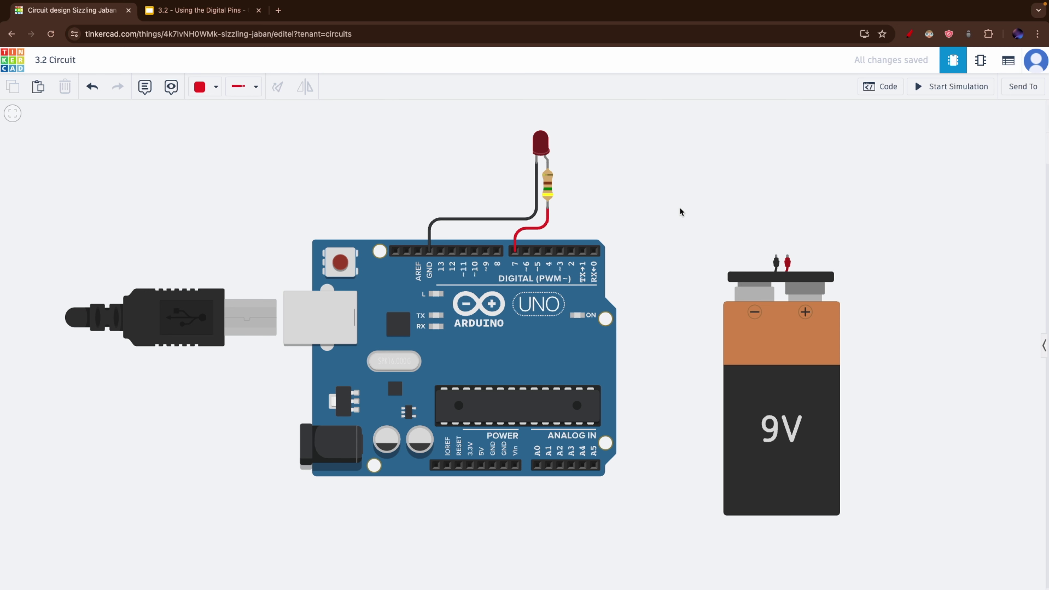
# - Delete the unused 9V battery beside the Arduino
pyautogui.moveTo(690, 322); pyautogui.dragTo(646, 300)
pyautogui.click(757, 310)
pyautogui.press('Delete')
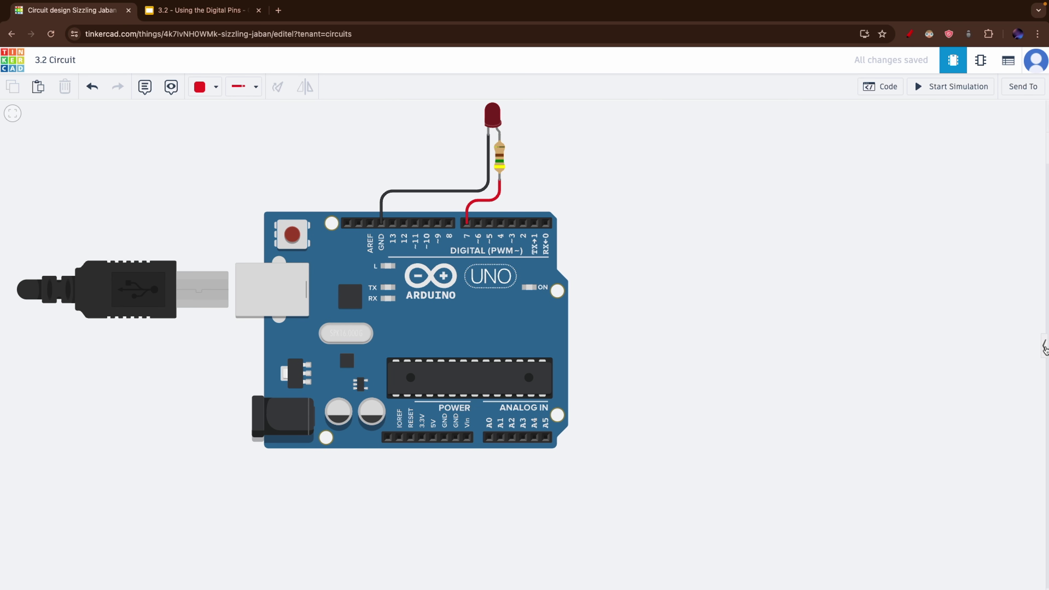
# - Search the components for "brea" and place a Breadboard Small beside the Arduino
pyautogui.click(1045, 346)
pyautogui.click(880, 87)
pyautogui.click(881, 87)
pyautogui.click(927, 149)
pyautogui.press('BackSpace')
pyautogui.press('BackSpace')
pyautogui.press('BackSpace')
pyautogui.press('BackSpace')
pyautogui.write('brea')
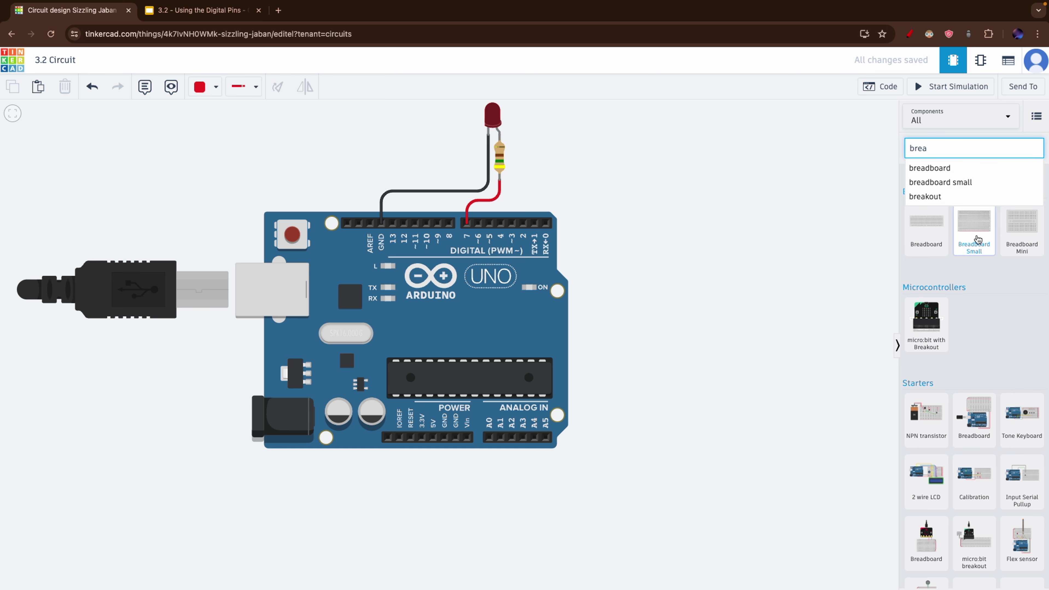
pyautogui.moveTo(974, 227); pyautogui.dragTo(720, 325)
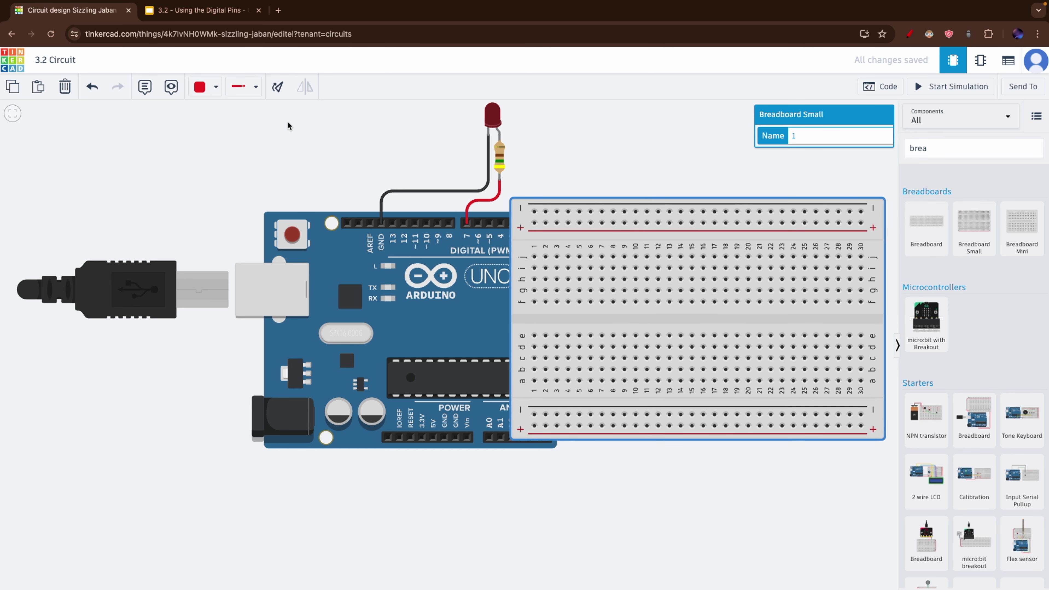
# - Rotate the breadboard upright with row 1 uppermost and position it next to the Arduino with a small gap
pyautogui.click(277, 87)
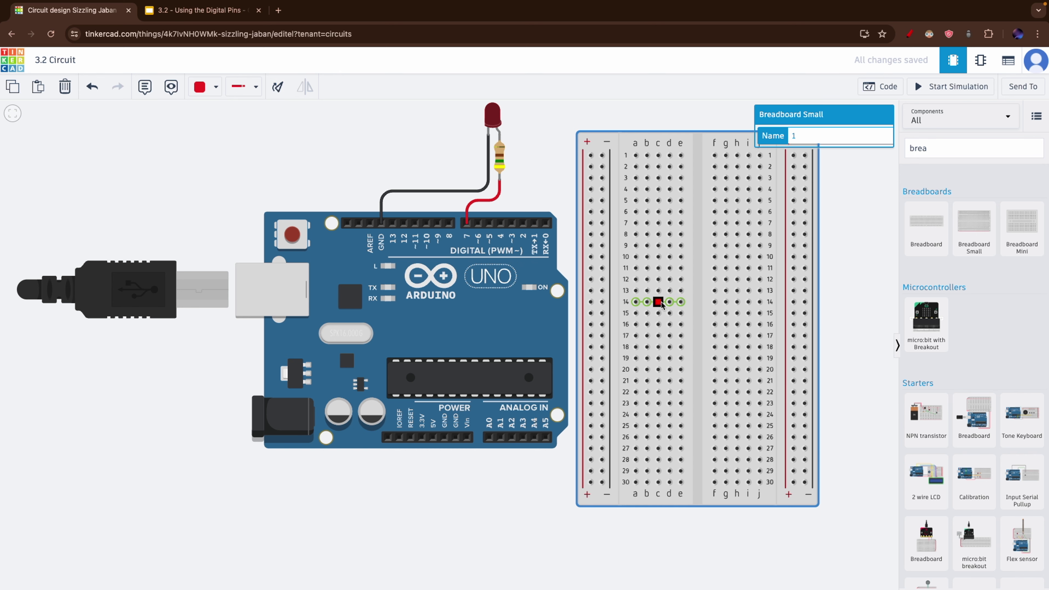
pyautogui.moveTo(338, 503); pyautogui.dragTo(277, 499)
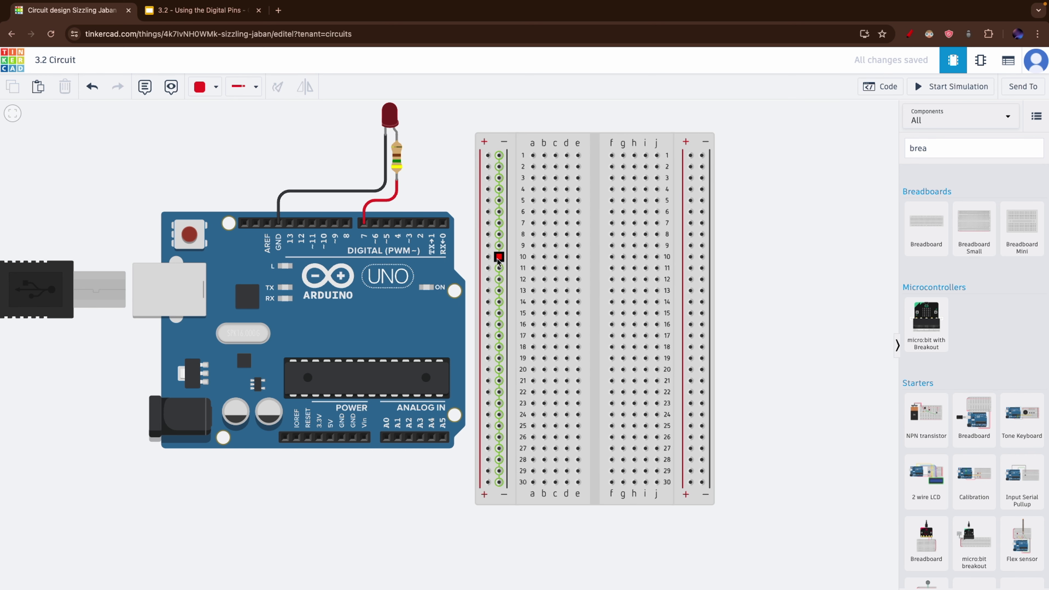
pyautogui.moveTo(598, 172); pyautogui.dragTo(622, 199)
pyautogui.click(859, 263)
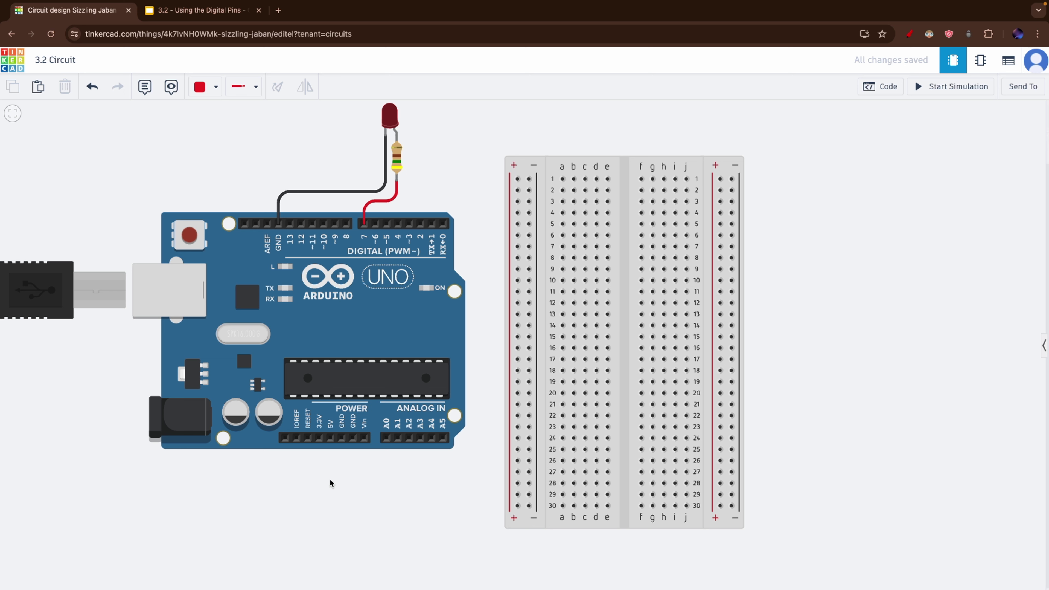
# - Wire the Arduino's 5V pin to the breadboard's nearest positive rail at row 30 in red, with one squarely aligned bend
pyautogui.click(331, 437)
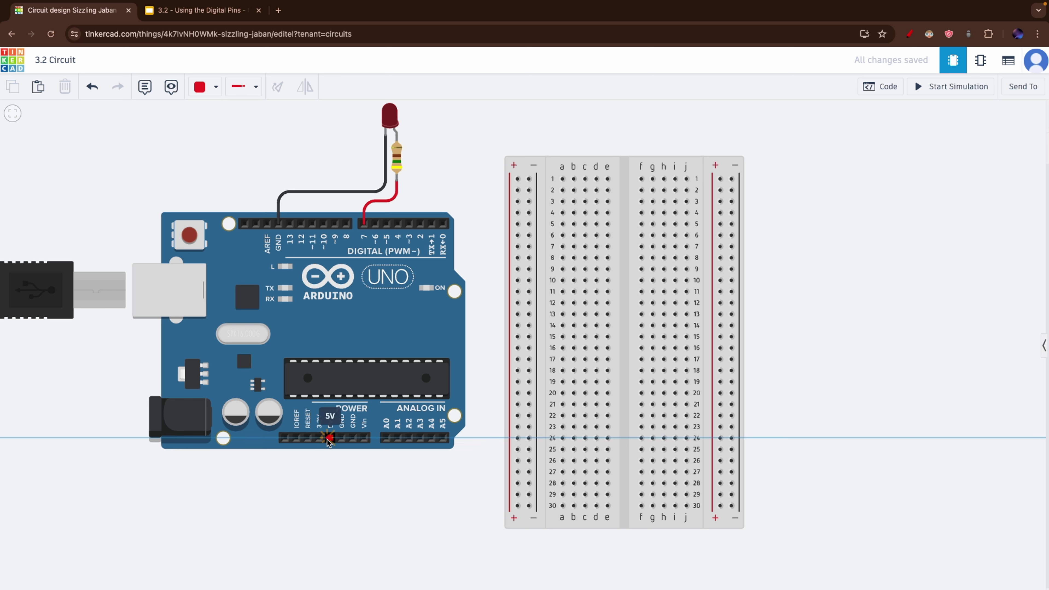
pyautogui.click(330, 503)
pyautogui.click(517, 505)
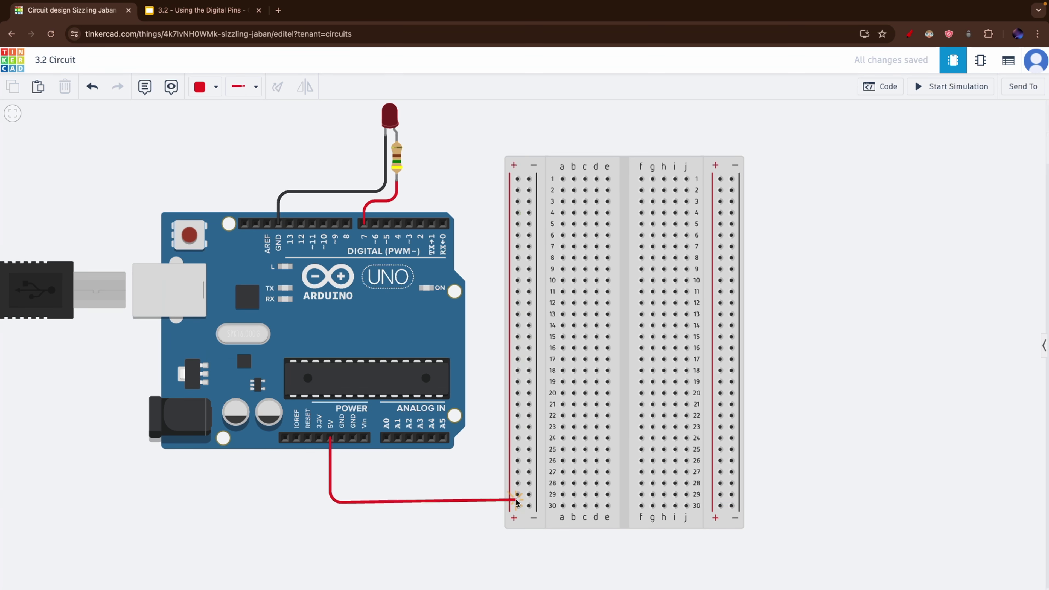
pyautogui.moveTo(518, 505)
pyautogui.mouseDown()
pyautogui.moveTo(525, 291)
pyautogui.moveTo(517, 506)
pyautogui.mouseUp()
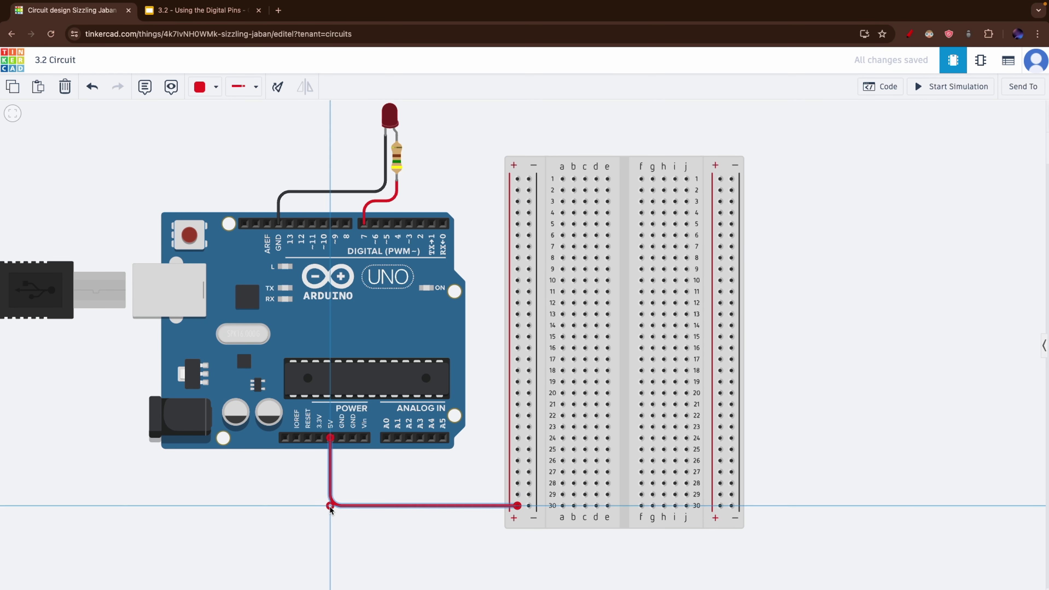
pyautogui.click(351, 493)
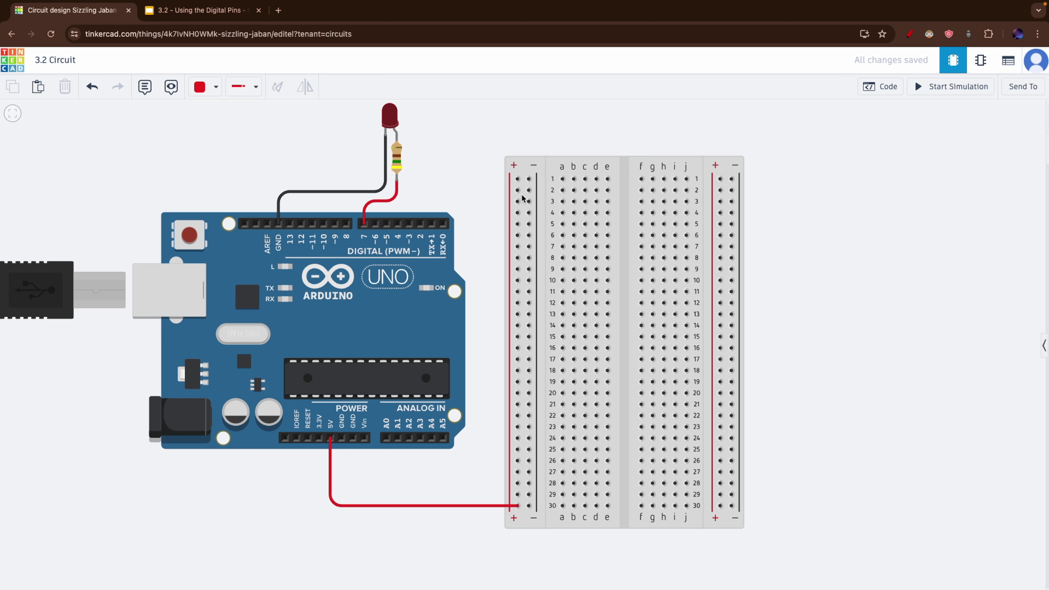
# - Wire the Arduino's power GND pin to the breadboard's nearest negative rail at row 29 in black, with one bend
pyautogui.click(215, 88)
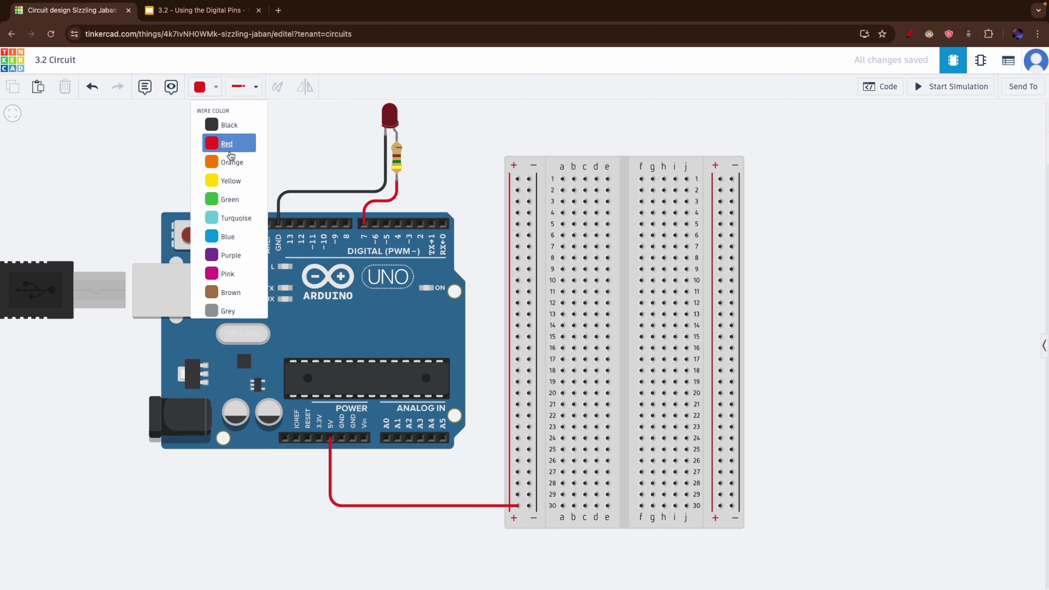
pyautogui.click(225, 121)
pyautogui.click(342, 438)
pyautogui.click(341, 495)
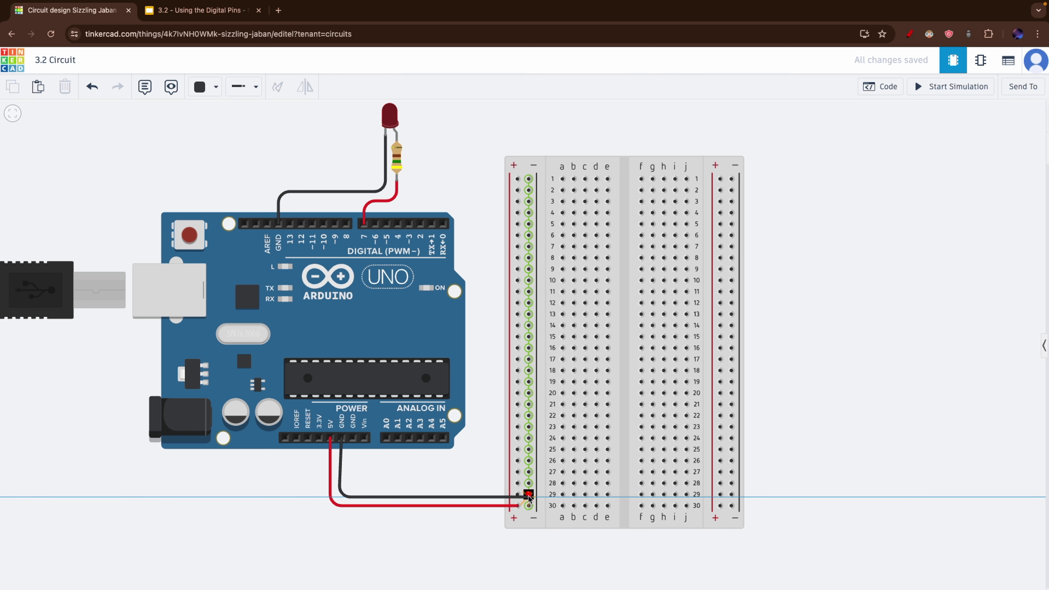
pyautogui.click(529, 494)
pyautogui.moveTo(338, 496); pyautogui.dragTo(339, 495)
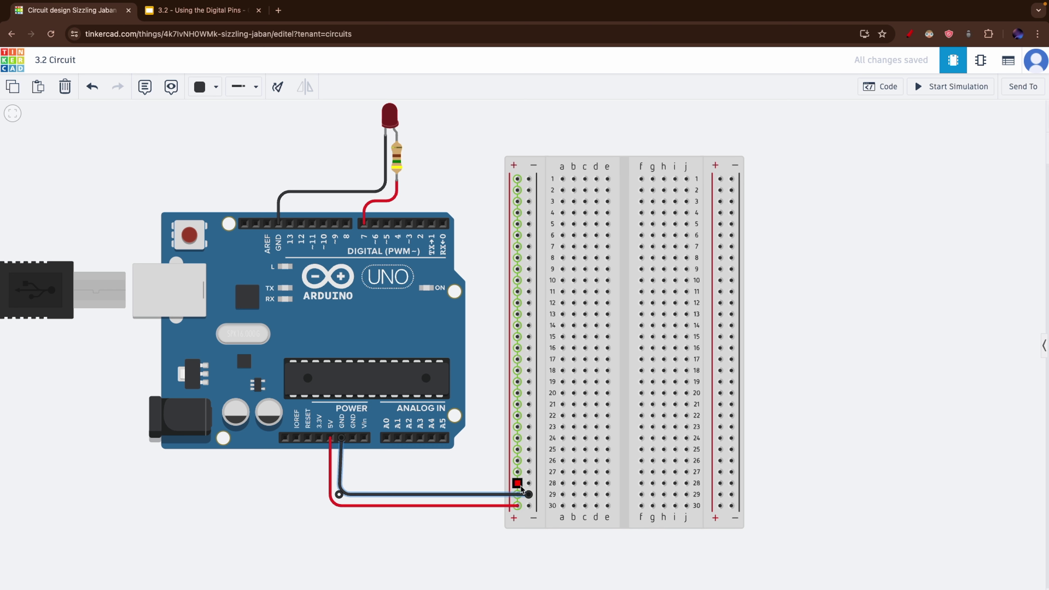
pyautogui.click(485, 356)
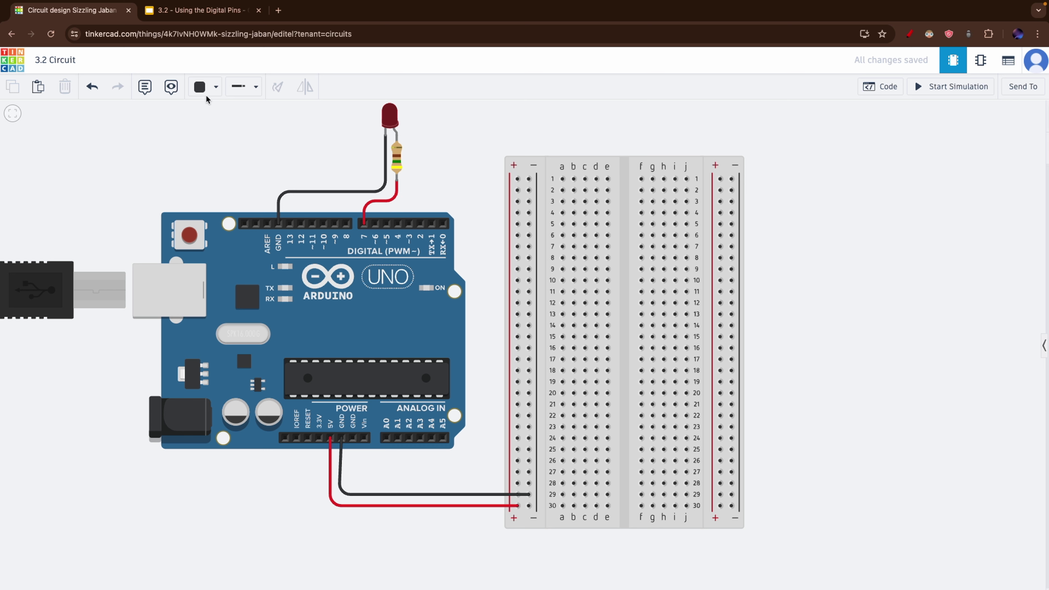
# - Wire the Arduino's digital pin 2 to breadboard hole a1 in red, straightening the wire's single bend
pyautogui.click(208, 87)
pyautogui.click(223, 140)
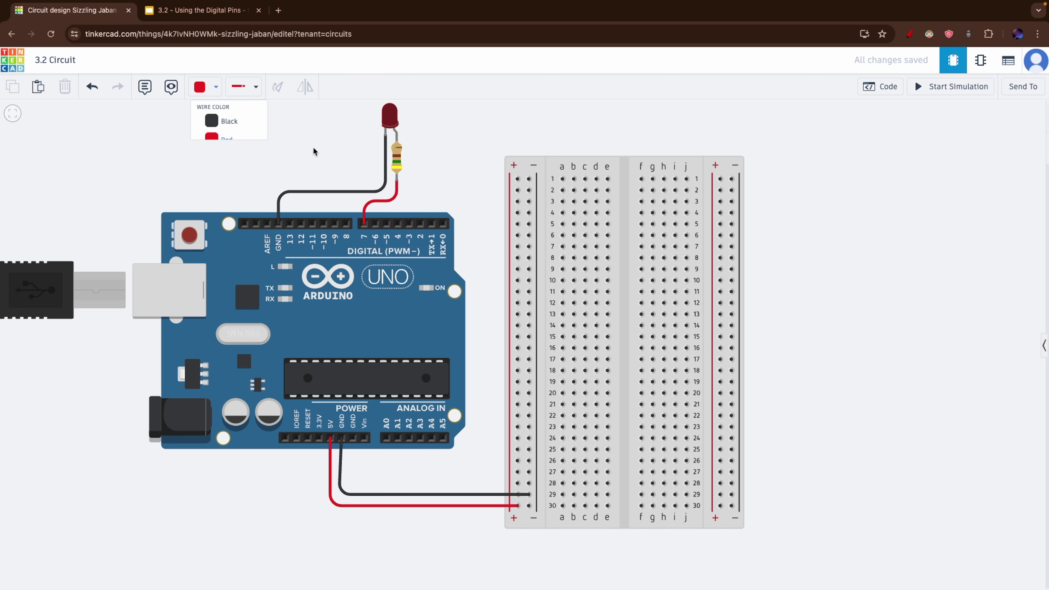
pyautogui.click(421, 223)
pyautogui.click(421, 179)
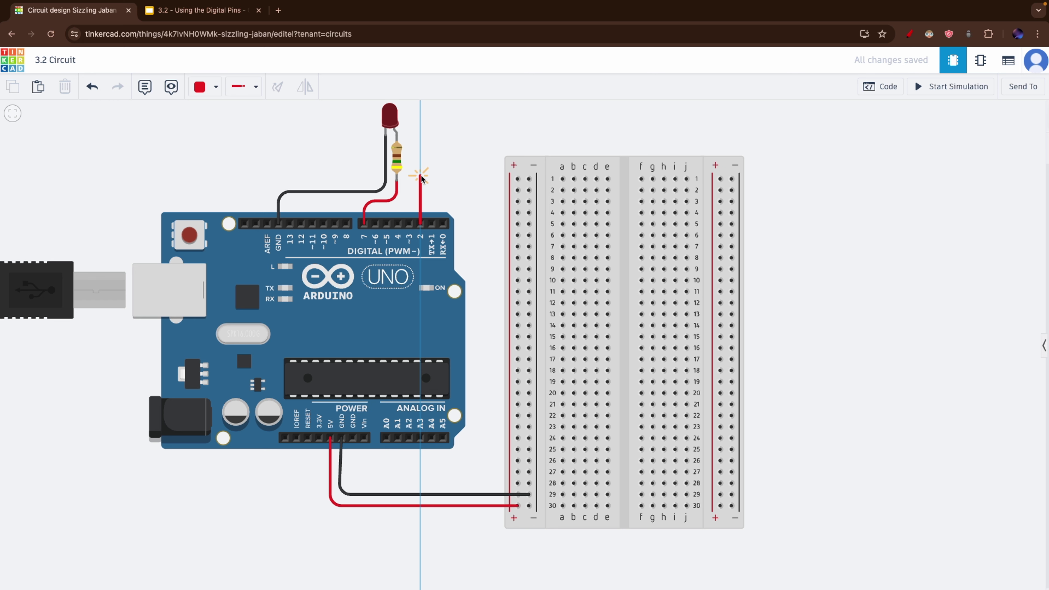
pyautogui.click(562, 178)
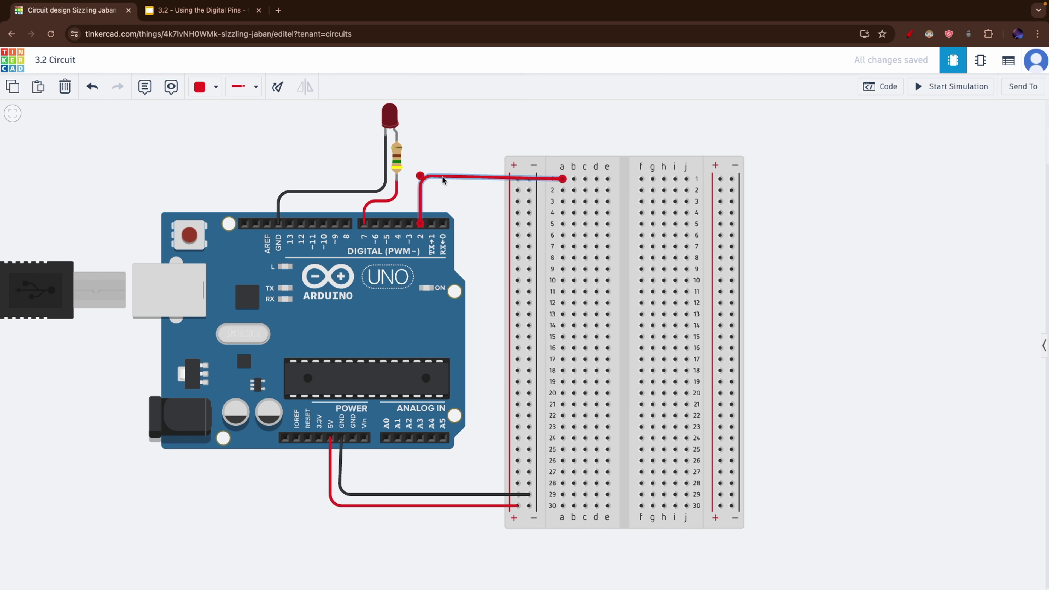
pyautogui.click(559, 137)
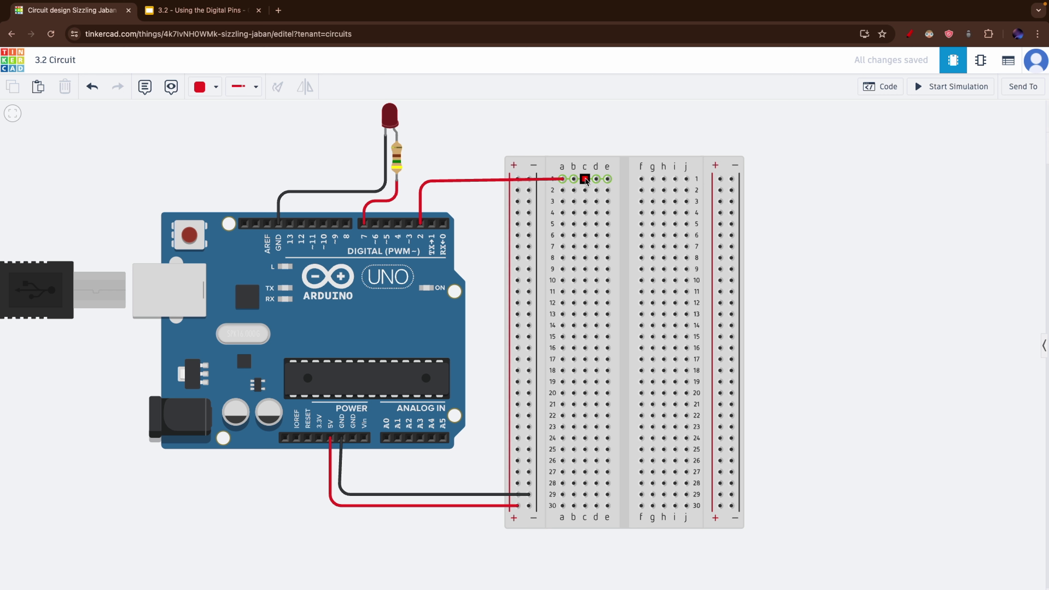
pyautogui.click(421, 180)
pyautogui.moveTo(421, 180); pyautogui.dragTo(422, 182)
pyautogui.click(443, 142)
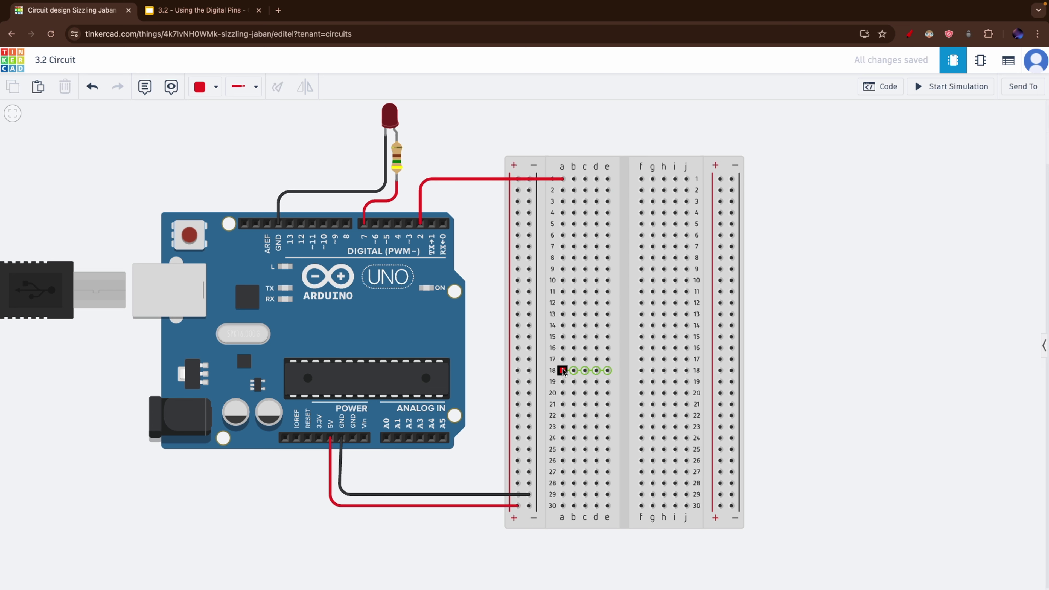
# - Delete the red wire between digital pin 2 and breadboard hole a1
pyautogui.click(563, 180)
pyautogui.click(451, 179)
pyautogui.press('Delete')
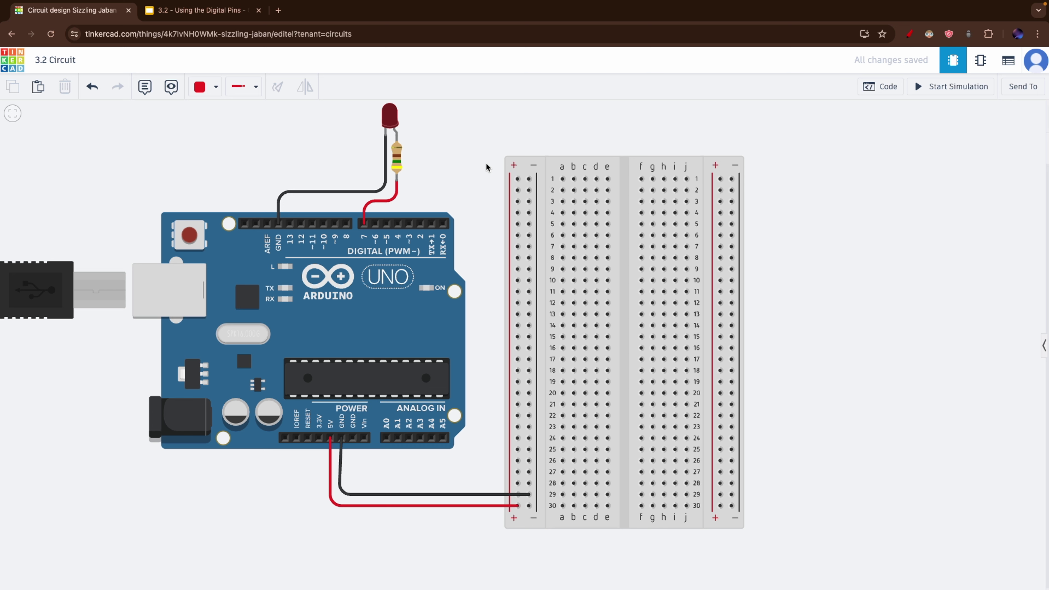
# - Delete the black GND wire and the red 5V wire running to the breadboard's rails
pyautogui.click(390, 117)
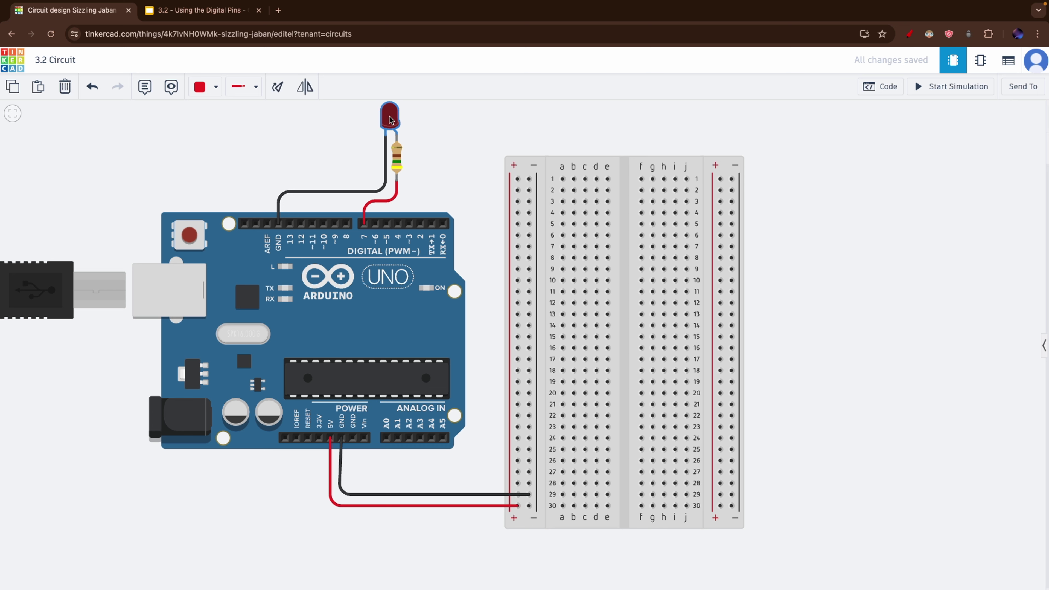
pyautogui.click(458, 493)
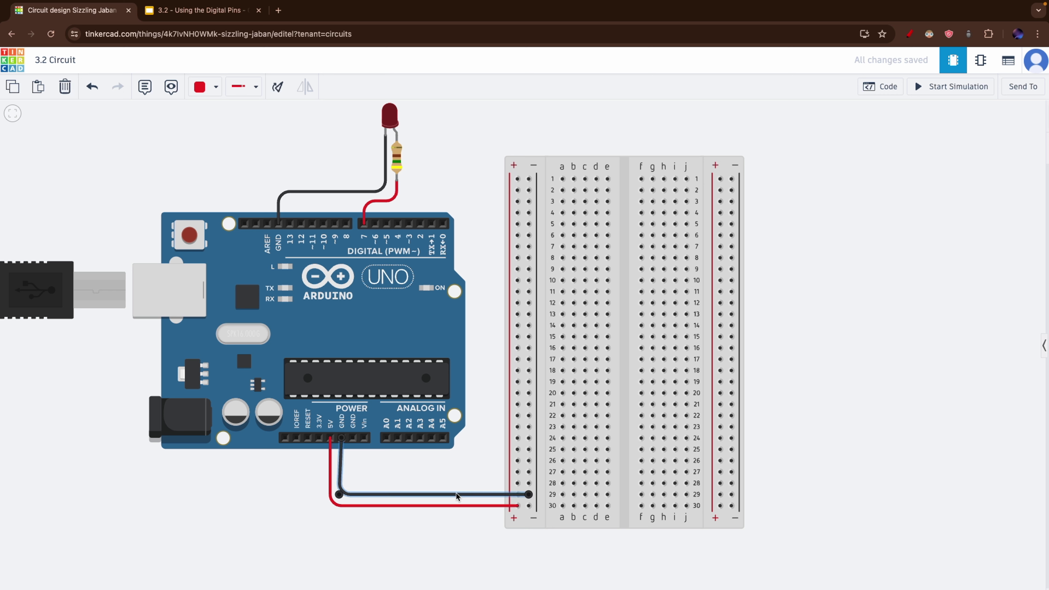
pyautogui.press('Delete')
pyautogui.click(445, 505)
pyautogui.press('Delete')
# - Rotate the breadboard until it lies horizontally with column 1 nearest the Arduino and row j above row a
pyautogui.click(591, 366)
pyautogui.click(278, 87)
pyautogui.click(278, 86)
pyautogui.click(278, 86)
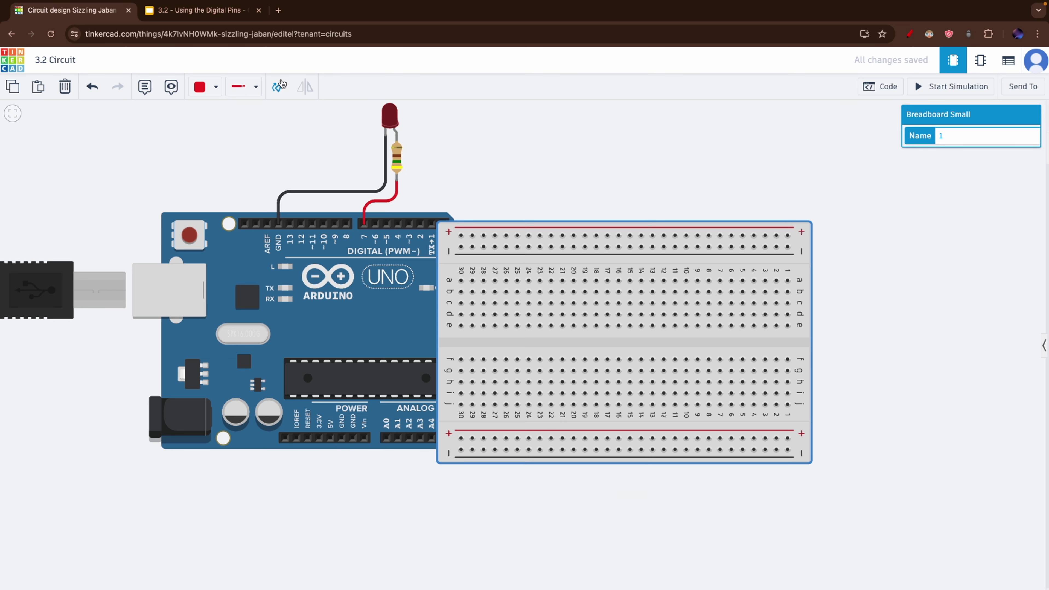
pyautogui.click(274, 85)
pyautogui.click(275, 85)
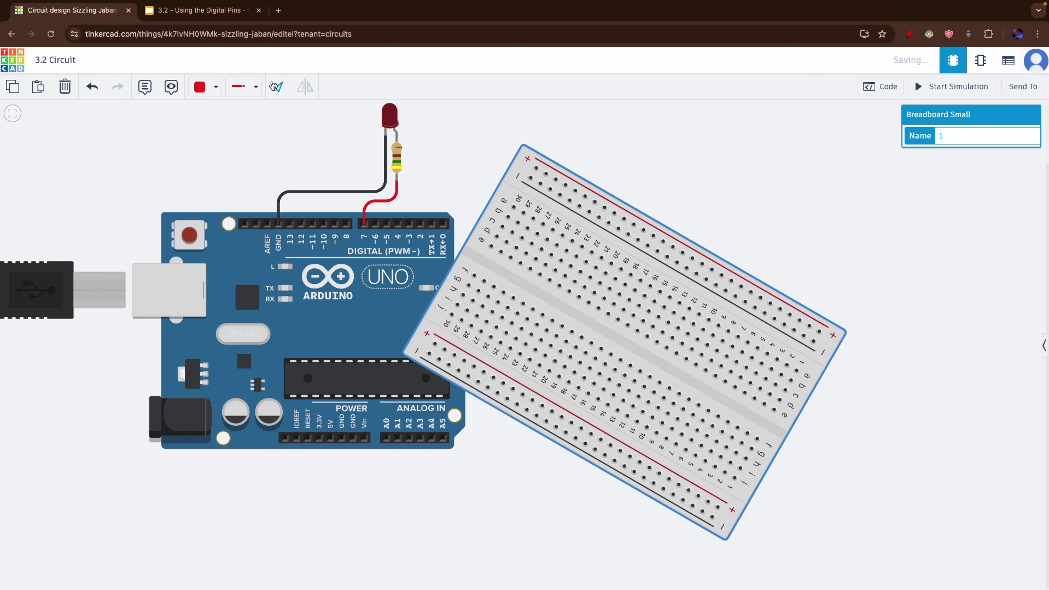
pyautogui.click(274, 85)
pyautogui.click(275, 85)
pyautogui.click(275, 85)
pyautogui.click(274, 85)
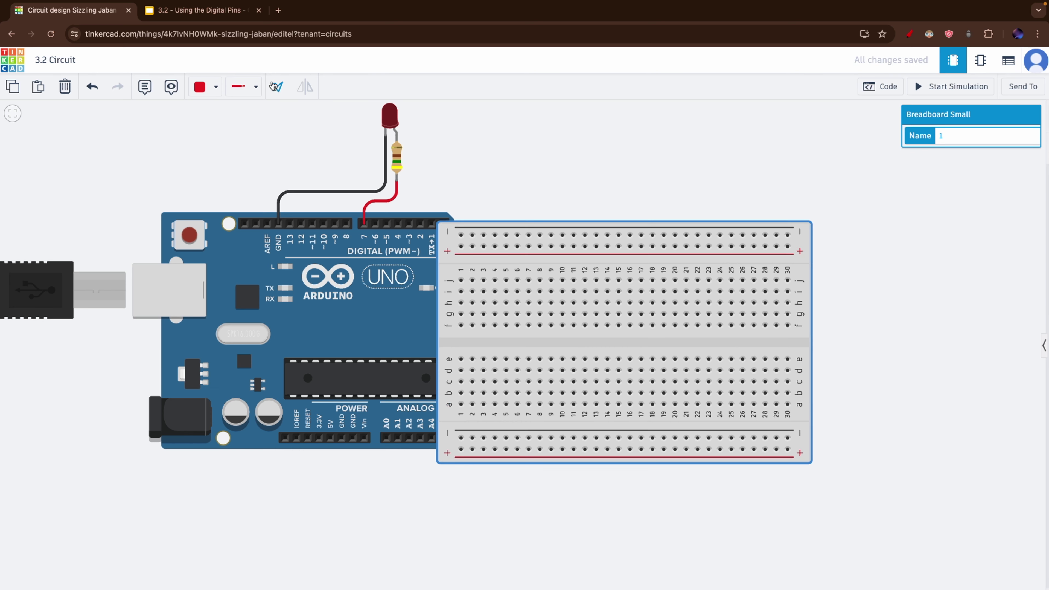
# - Move the horizontal breadboard clear of the Arduino, leaving a gap between the two boards
pyautogui.click(575, 291)
pyautogui.press('Escape')
pyautogui.moveTo(587, 339); pyautogui.dragTo(687, 347)
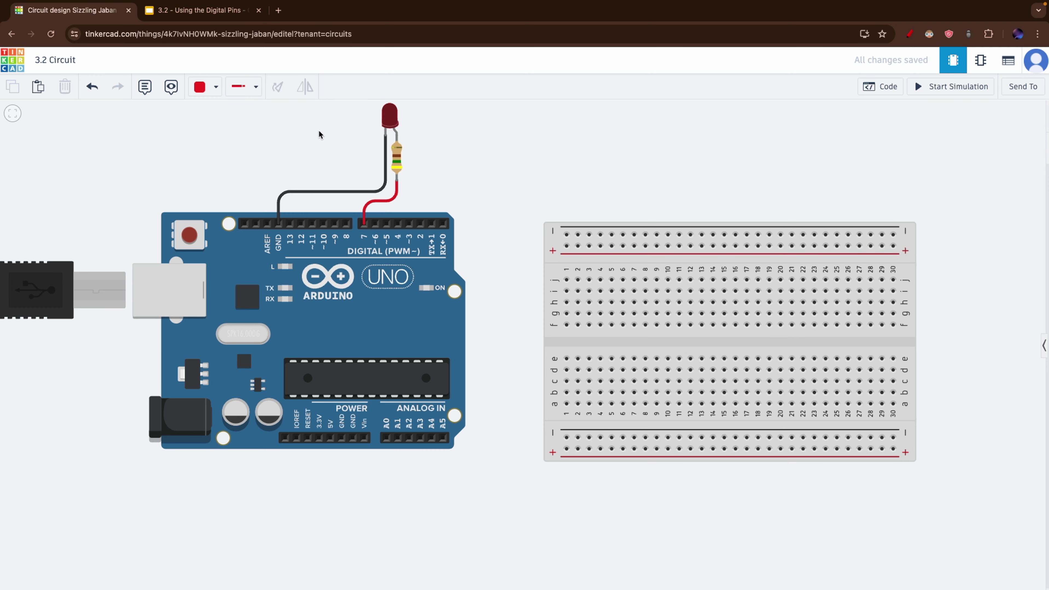
# - Cut the LED and resistor from the Arduino and paste them above the gap, and move the Arduino closer to the breadboard
pyautogui.moveTo(295, 116); pyautogui.dragTo(483, 179)
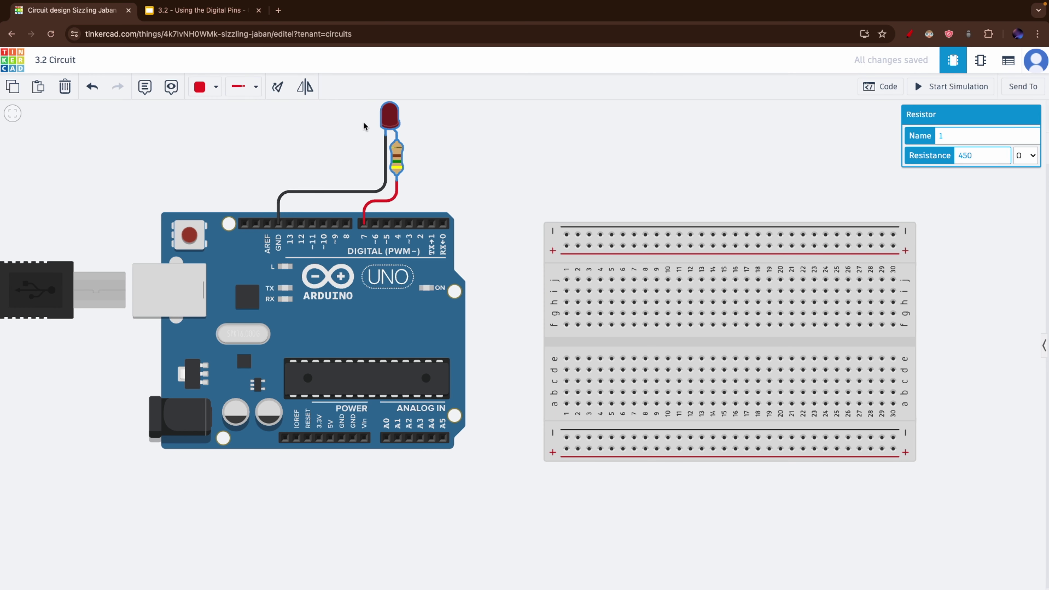
pyautogui.hotkey('ctrl', 'x')
pyautogui.hotkey('ctrl', 'v')
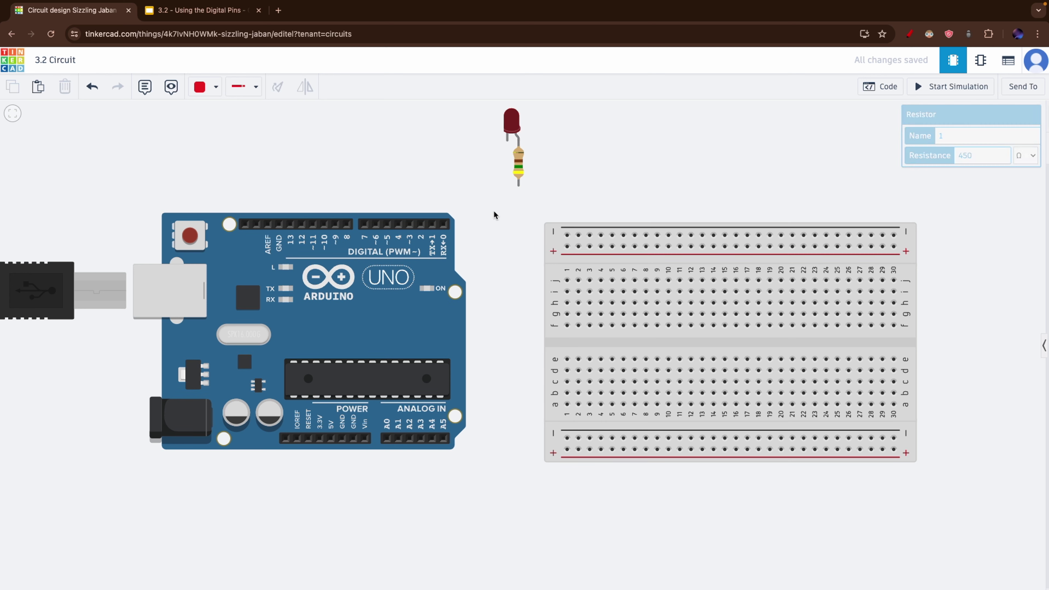
pyautogui.moveTo(364, 251); pyautogui.dragTo(392, 281)
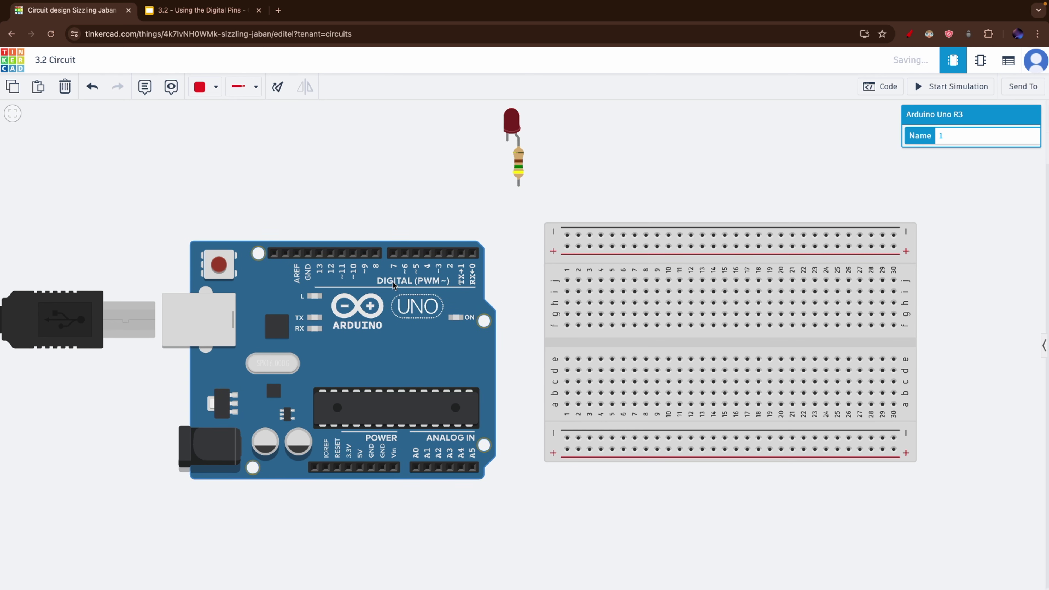
# - Connect the Arduino's upper GND pin to the breadboard's upper negative rail at column 1 with a black wire, routed straight along the rail
pyautogui.click(282, 157)
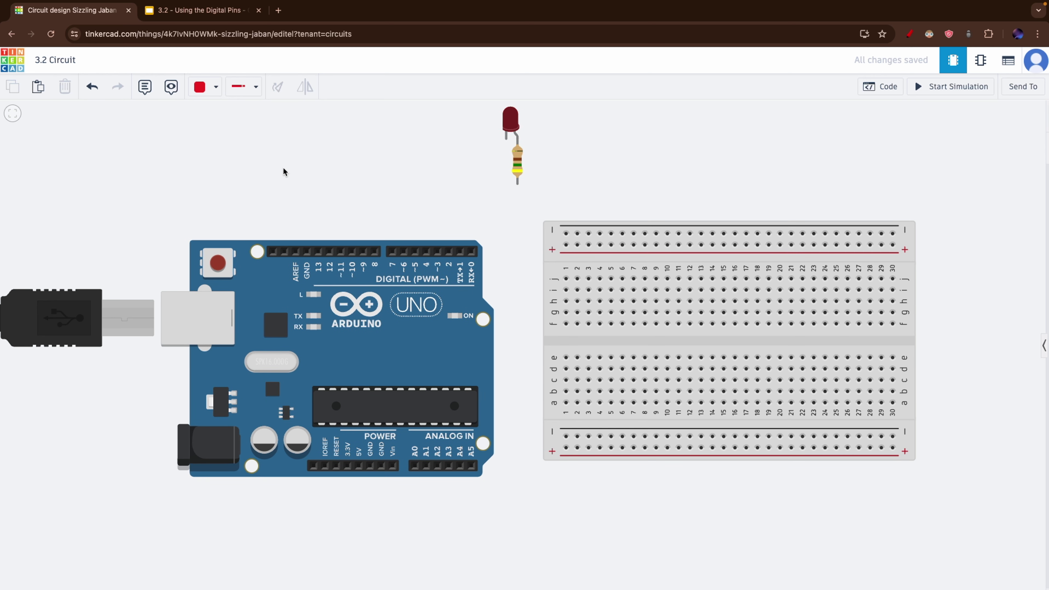
pyautogui.click(307, 250)
pyautogui.click(307, 221)
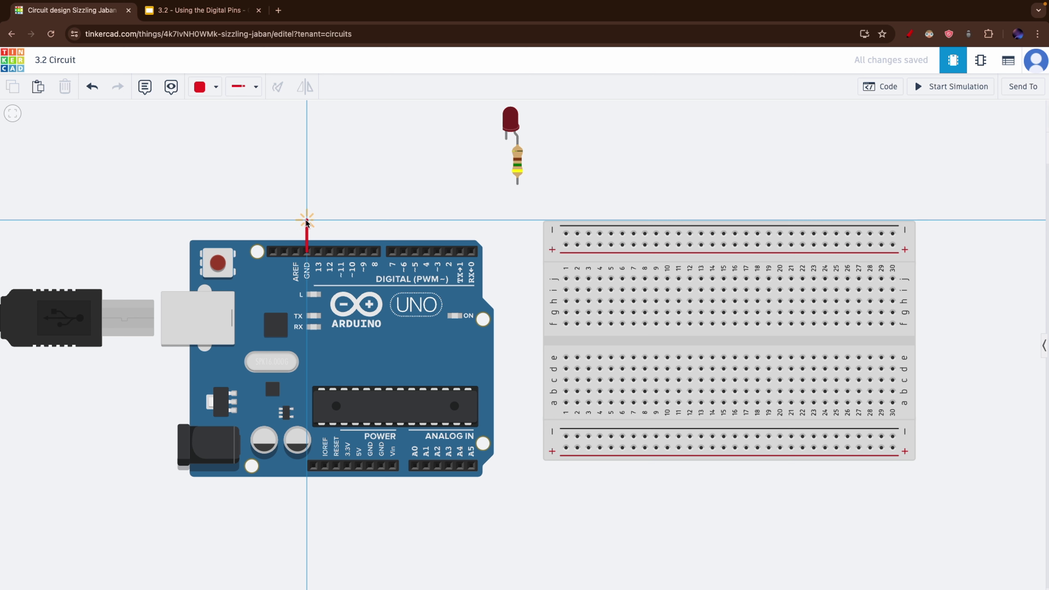
pyautogui.click(567, 234)
pyautogui.moveTo(306, 221); pyautogui.dragTo(306, 234)
pyautogui.click(205, 87)
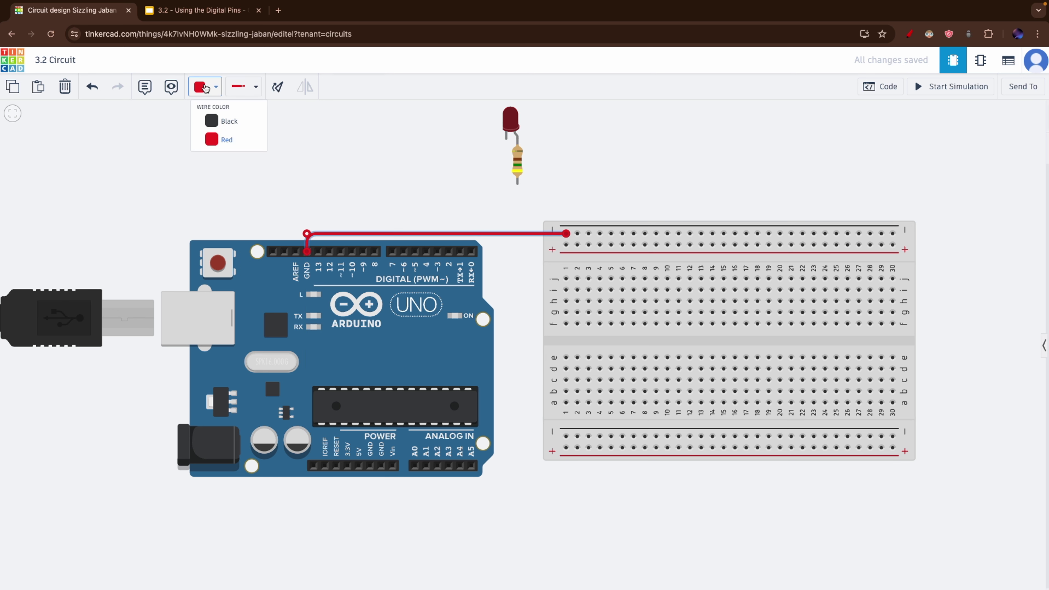
pyautogui.click(212, 123)
pyautogui.click(428, 149)
# - Separate the resistor from the LED and place the LED on the breadboard with its cathode in f3 and anode in f4
pyautogui.click(520, 165)
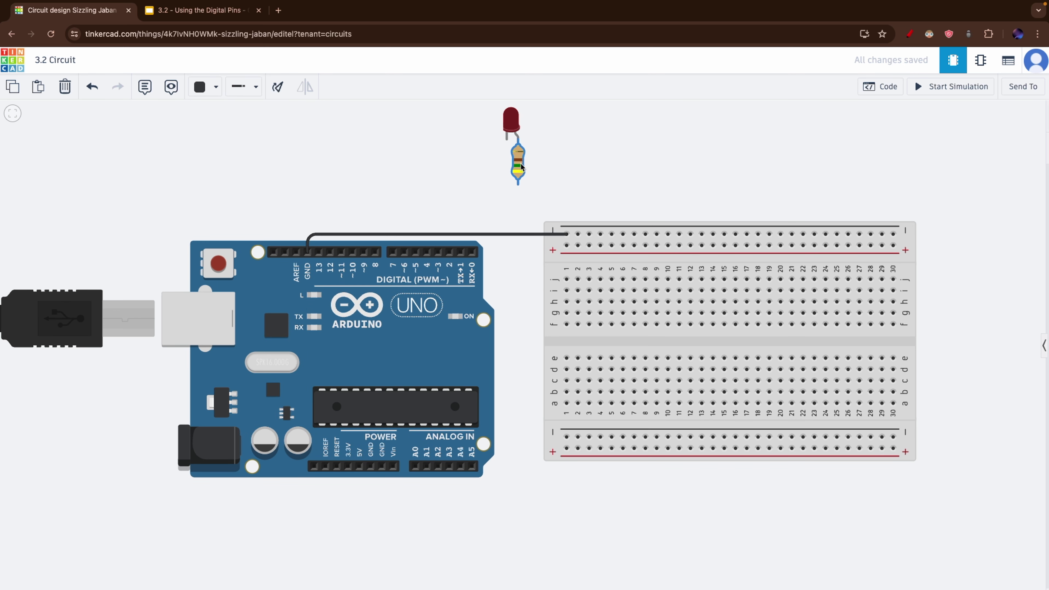
pyautogui.moveTo(520, 164); pyautogui.dragTo(430, 179)
pyautogui.click(553, 186)
pyautogui.moveTo(512, 120); pyautogui.dragTo(560, 171)
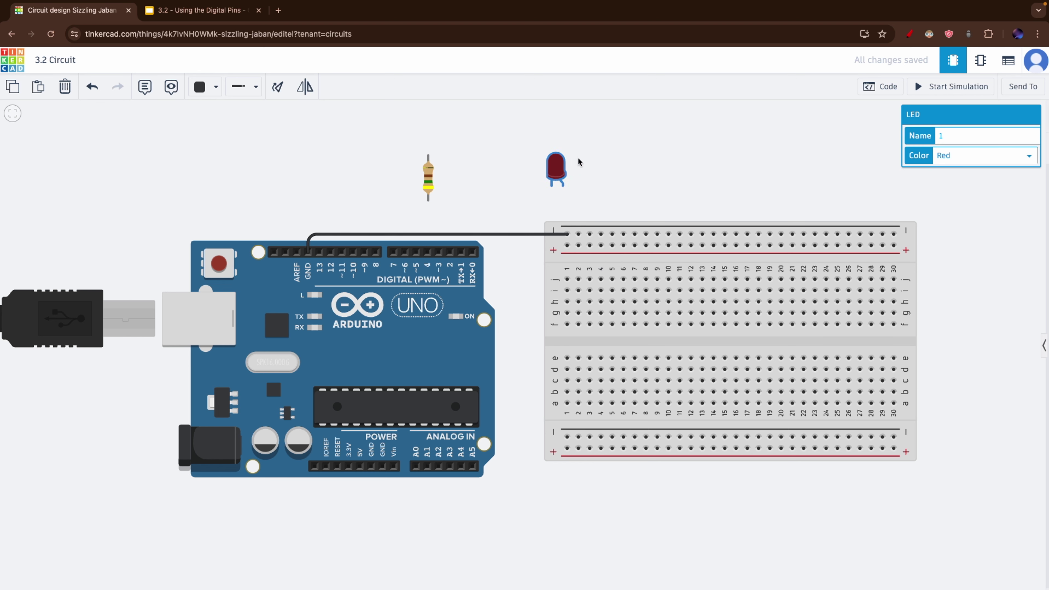
pyautogui.click(562, 176)
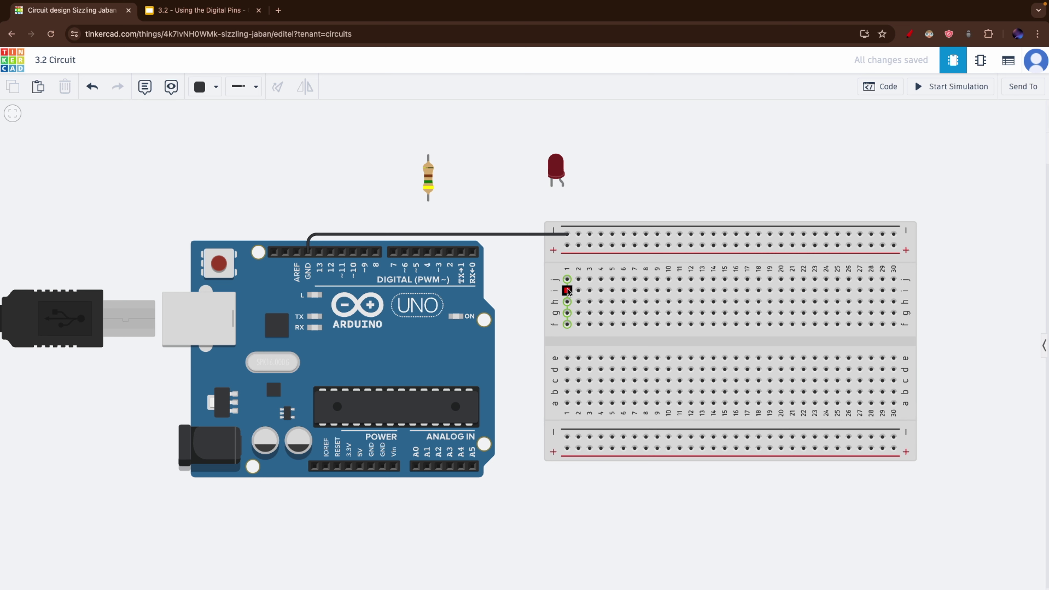
pyautogui.moveTo(551, 166); pyautogui.dragTo(593, 307)
pyautogui.click(591, 169)
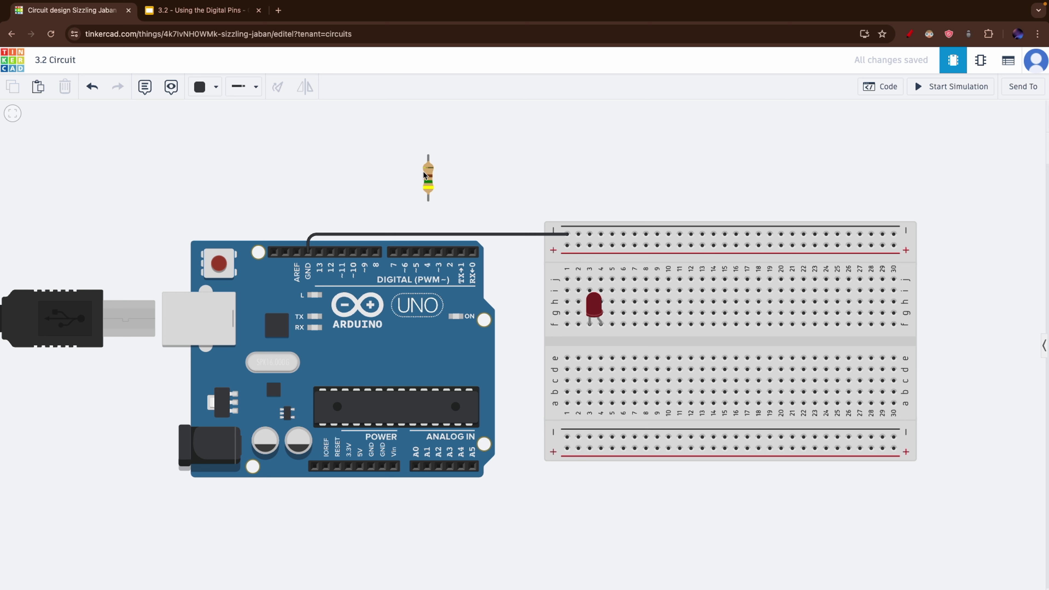
# - Run a black wire from the upper negative rail at column 3 down to hole j3, in line with the LED's cathode
pyautogui.click(589, 234)
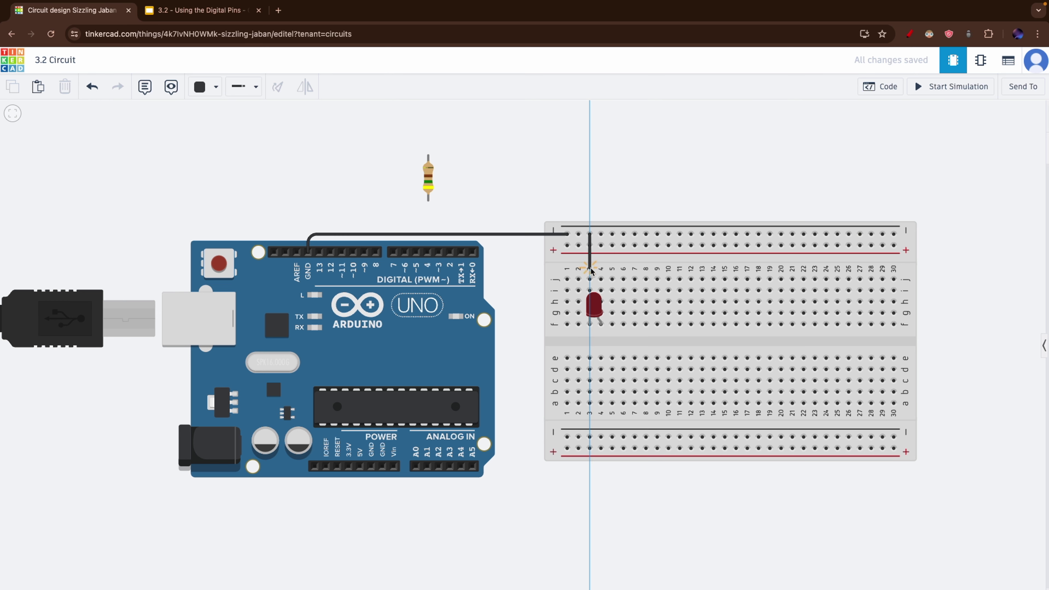
pyautogui.click(591, 280)
pyautogui.click(601, 169)
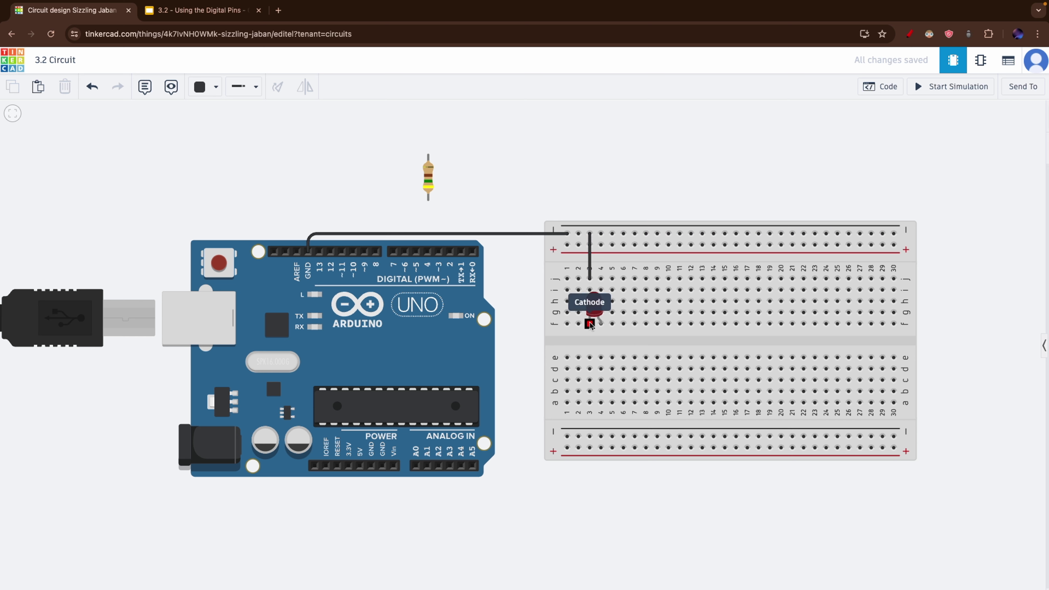
# - Rotate the 450 Ω resistor to horizontal and place it in row h, spanning columns 4 to 8
pyautogui.moveTo(429, 175)
pyautogui.mouseDown()
pyautogui.moveTo(562, 233)
pyautogui.moveTo(625, 278)
pyautogui.moveTo(601, 292)
pyautogui.moveTo(610, 290)
pyautogui.mouseUp()
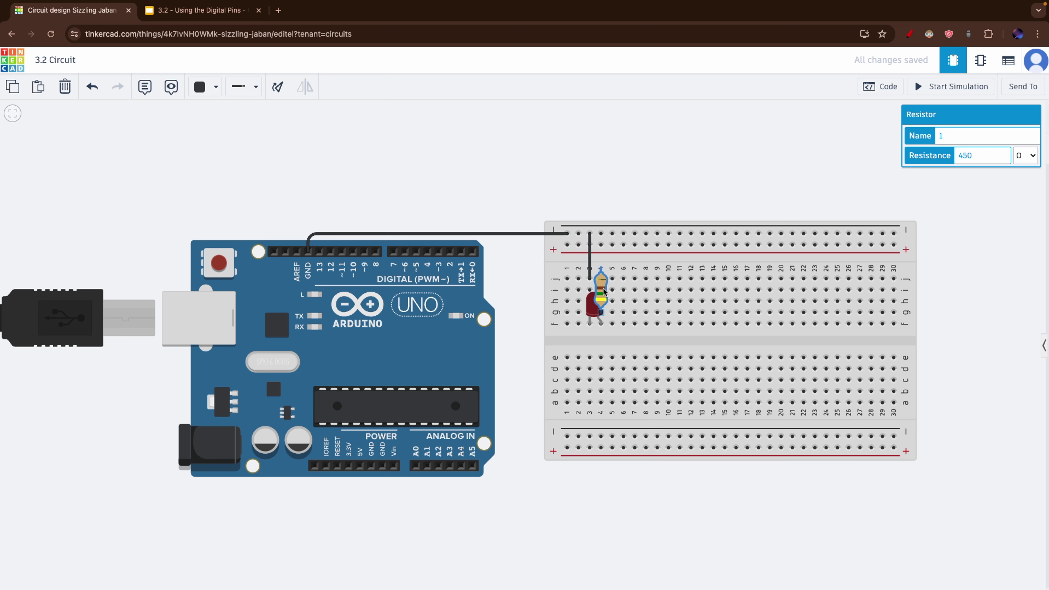
pyautogui.hotkey('ctrl', 'z')
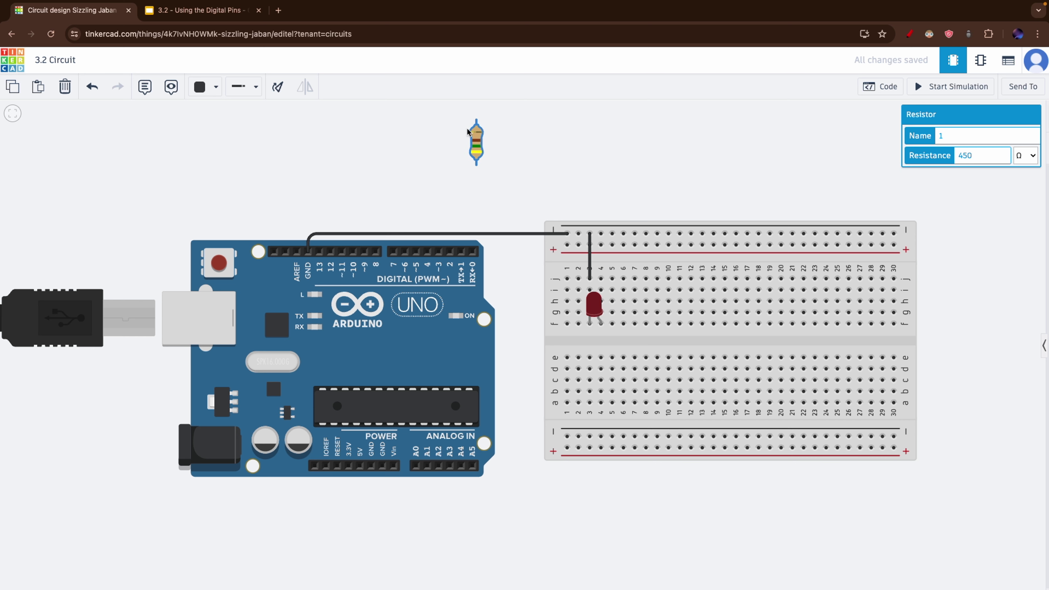
pyautogui.click(277, 87)
pyautogui.moveTo(468, 146); pyautogui.dragTo(615, 305)
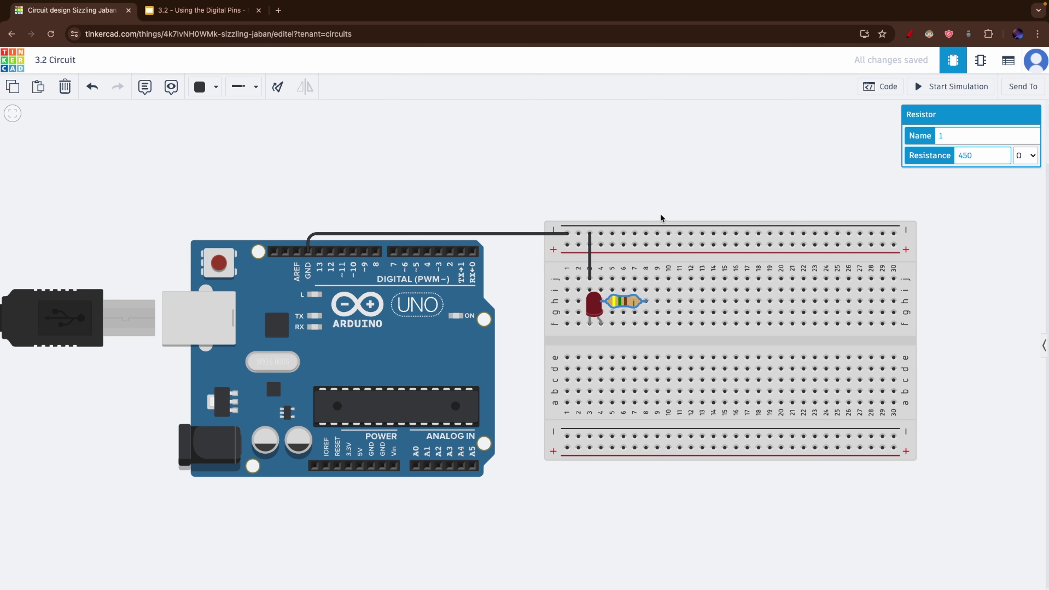
pyautogui.press('Escape')
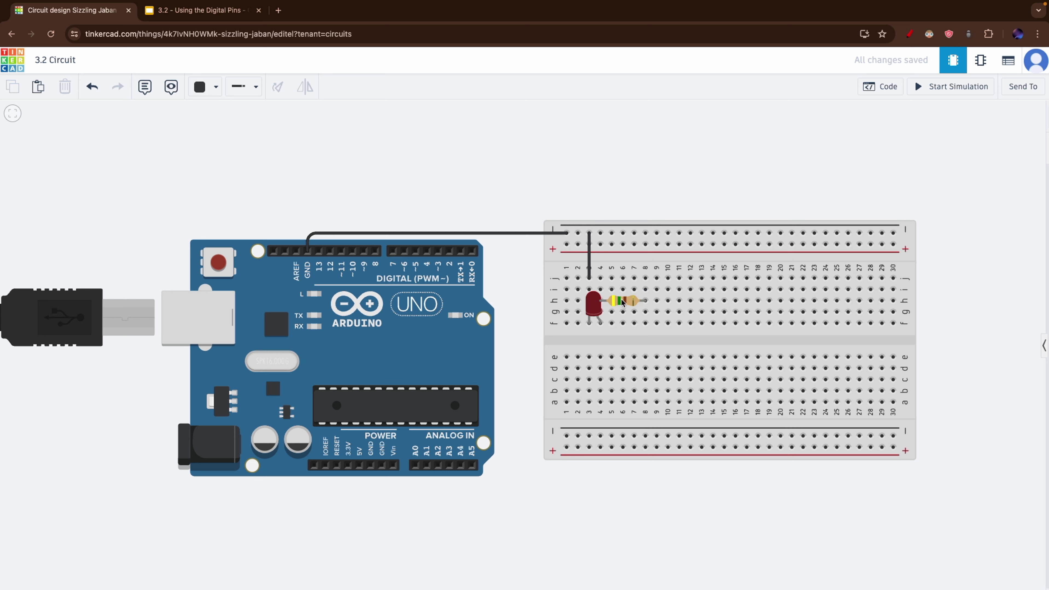
# - Connect hole i8 to the Arduino's digital pin 7 with a red wire routed squarely above the boards
pyautogui.click(211, 87)
pyautogui.click(226, 140)
pyautogui.click(645, 289)
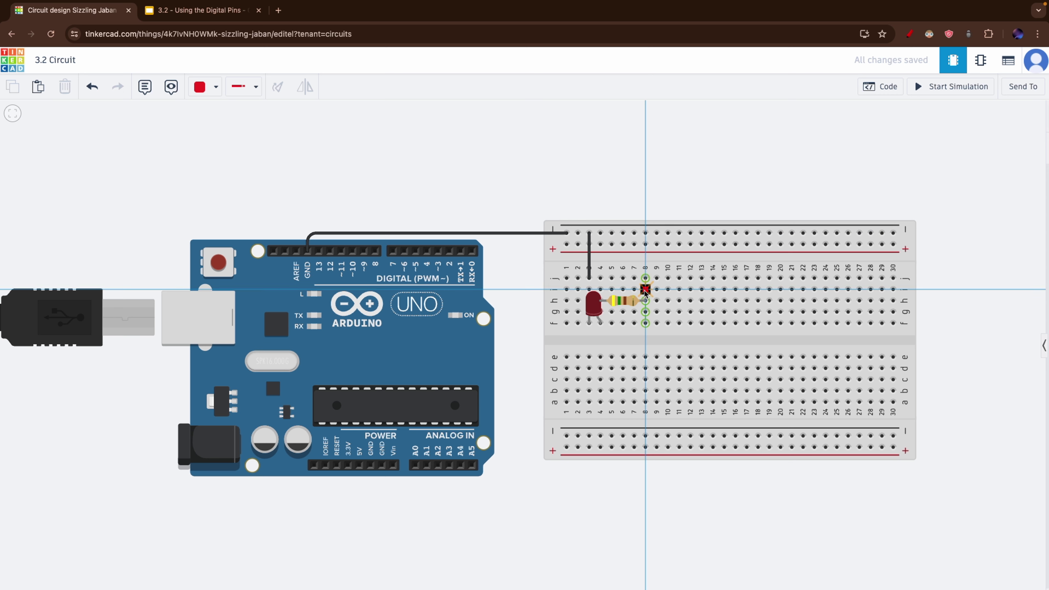
pyautogui.click(644, 183)
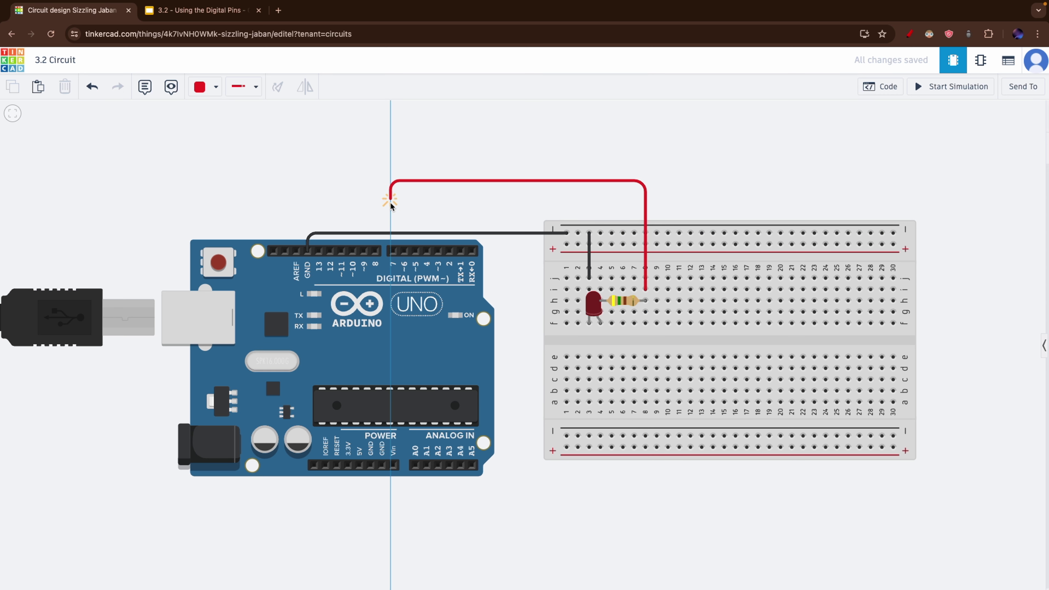
pyautogui.click(393, 250)
pyautogui.moveTo(390, 181); pyautogui.dragTo(392, 181)
pyautogui.moveTo(646, 181); pyautogui.dragTo(646, 181)
pyautogui.click(674, 171)
# - Examine how the LED, resistor and wires connect on the breadboard, and where the red and black wires meet the Arduino pins
pyautogui.scroll(5, 631, 303)
pyautogui.scroll(3, 631, 303)
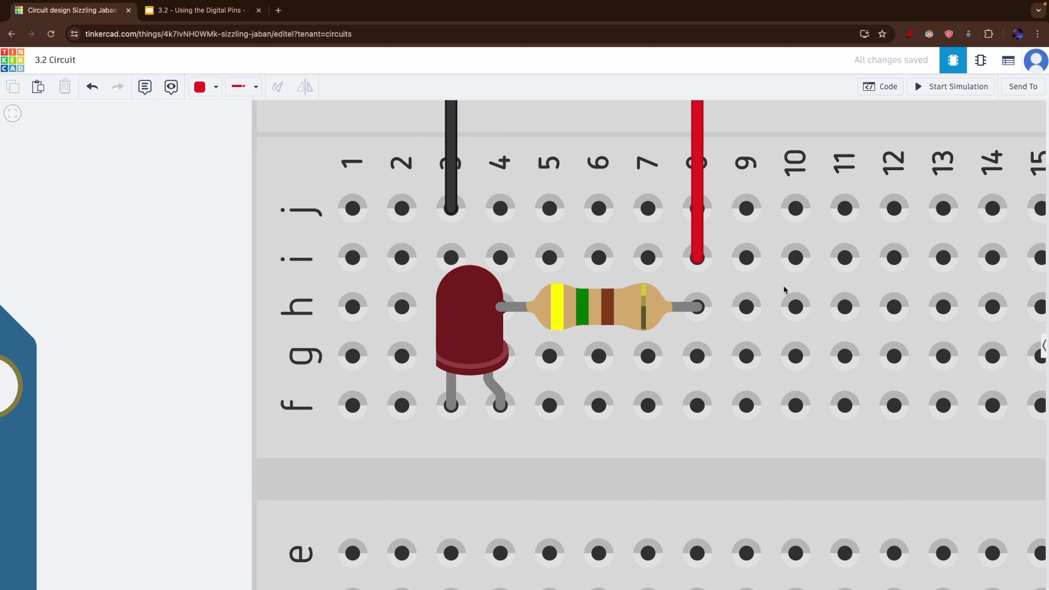
pyautogui.moveTo(235, 293); pyautogui.dragTo(94, 358)
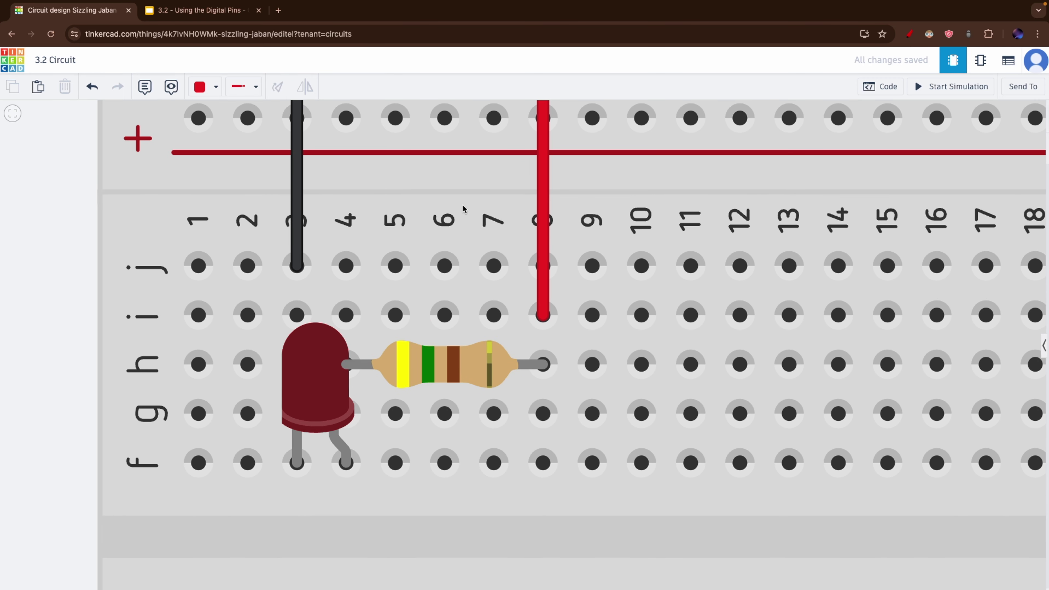
pyautogui.click(539, 213)
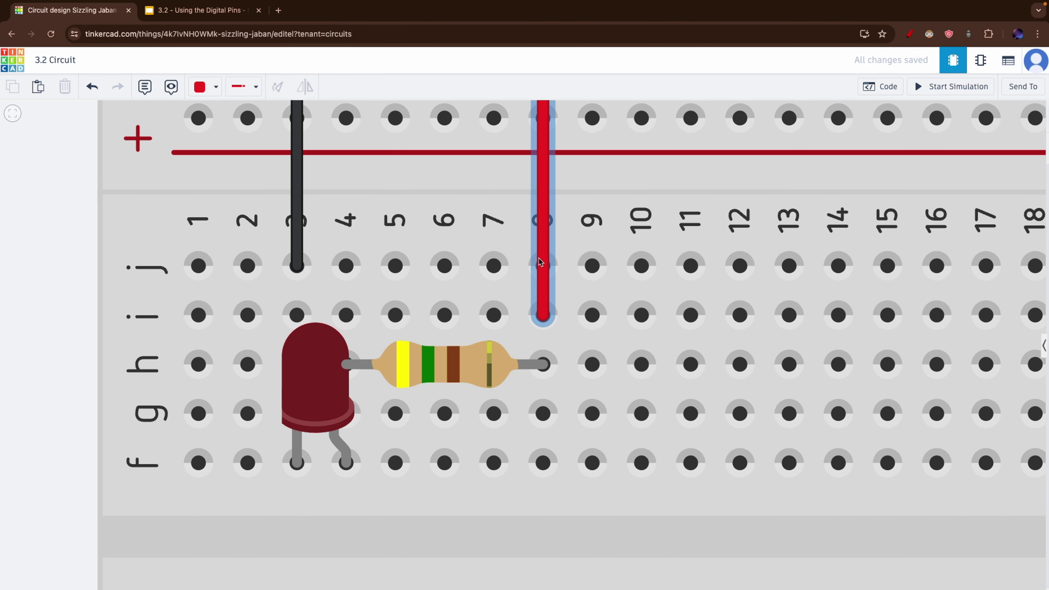
pyautogui.moveTo(543, 315)
pyautogui.mouseDown()
pyautogui.moveTo(543, 363)
pyautogui.moveTo(541, 339)
pyautogui.mouseUp()
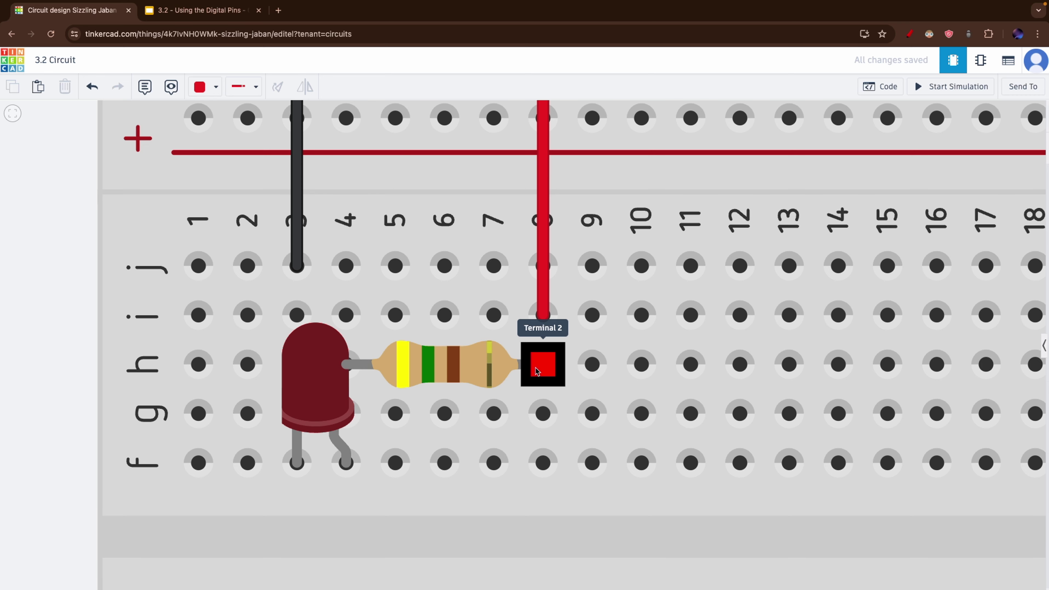
pyautogui.scroll(-10, 537, 368)
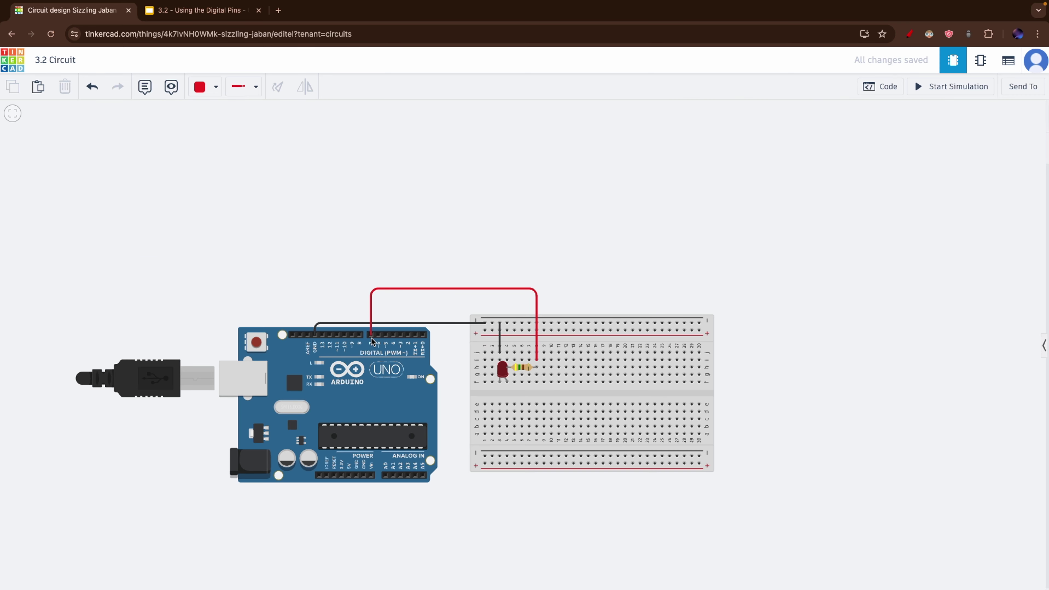
pyautogui.scroll(5, 361, 257)
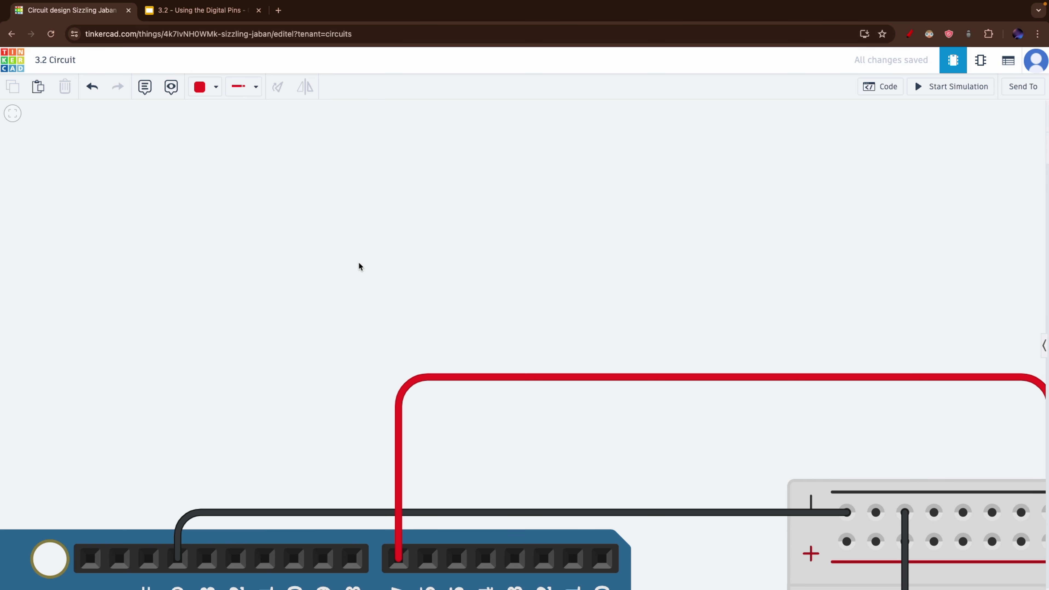
pyautogui.scroll(-5, 359, 266)
pyautogui.moveTo(488, 277); pyautogui.dragTo(484, 189)
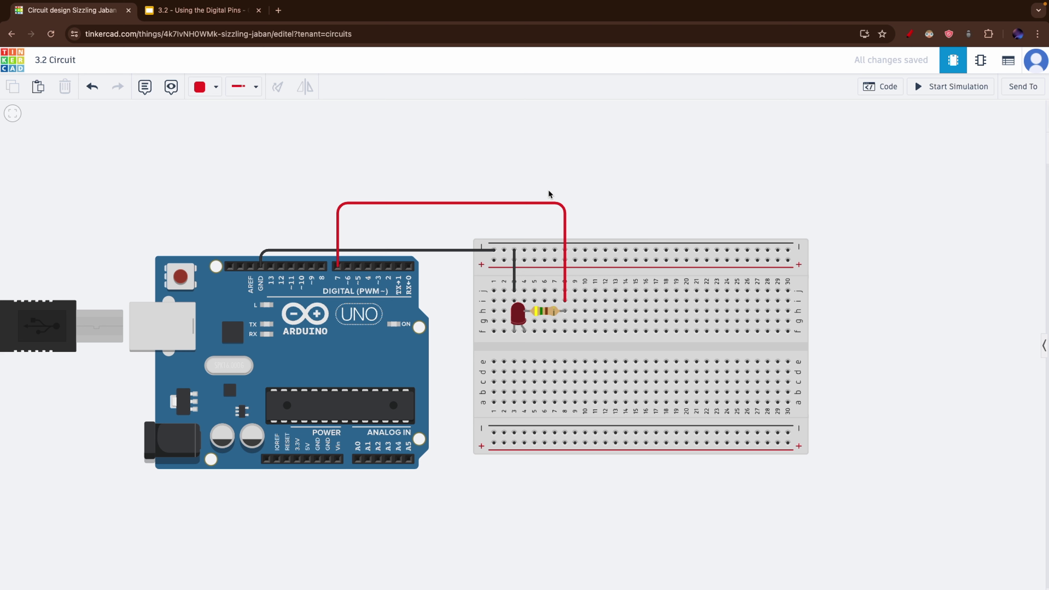
# - Draw a trial red wire from the upper negative rail at column 5 to the Arduino's GND pin, and delete it
pyautogui.click(534, 250)
pyautogui.click(526, 157)
pyautogui.click(281, 215)
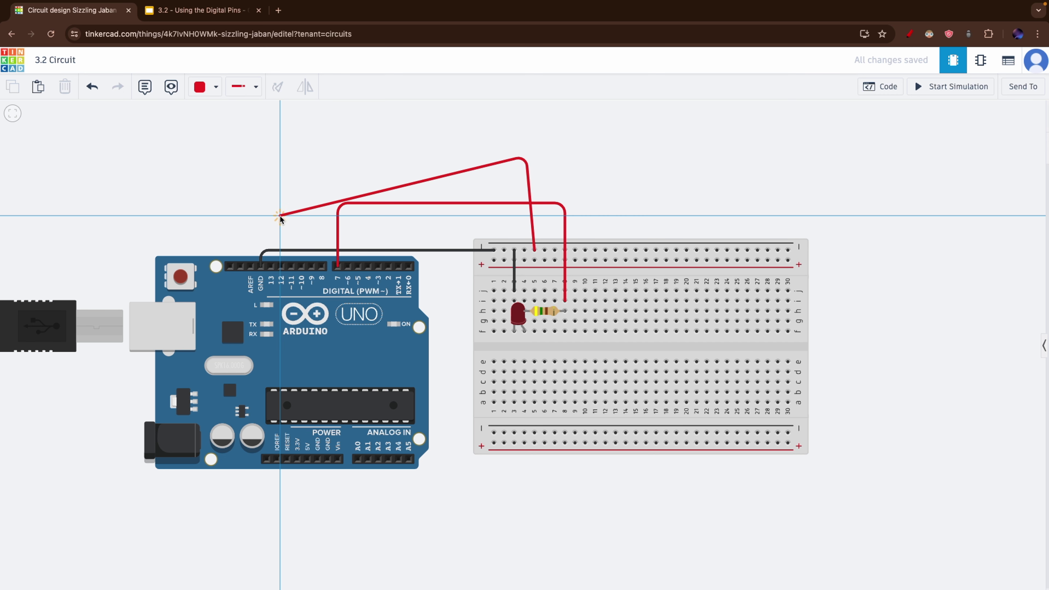
pyautogui.click(261, 266)
pyautogui.click(236, 171)
pyautogui.click(307, 207)
pyautogui.press('Delete')
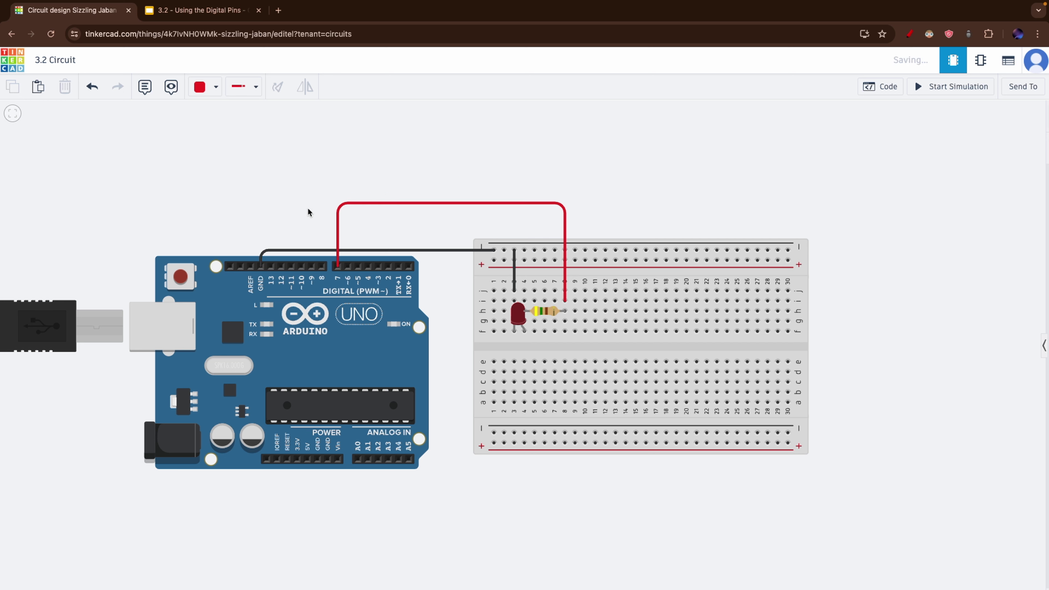
# - Draw a second black ground wire from the upper negative rail at column 6 over the red wire to the GND pin, and delete it
pyautogui.click(206, 87)
pyautogui.click(212, 129)
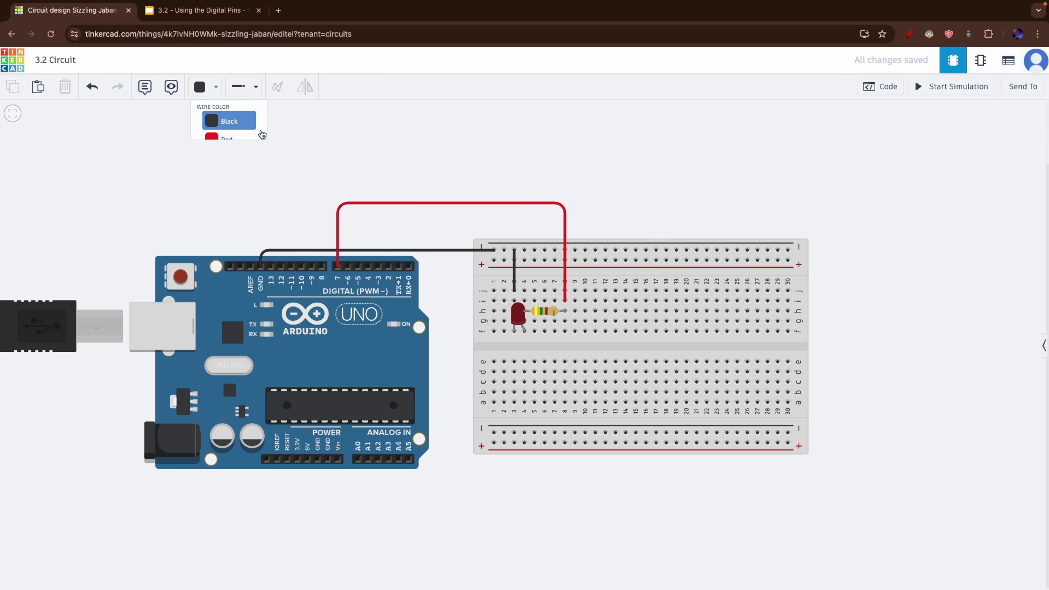
pyautogui.click(545, 250)
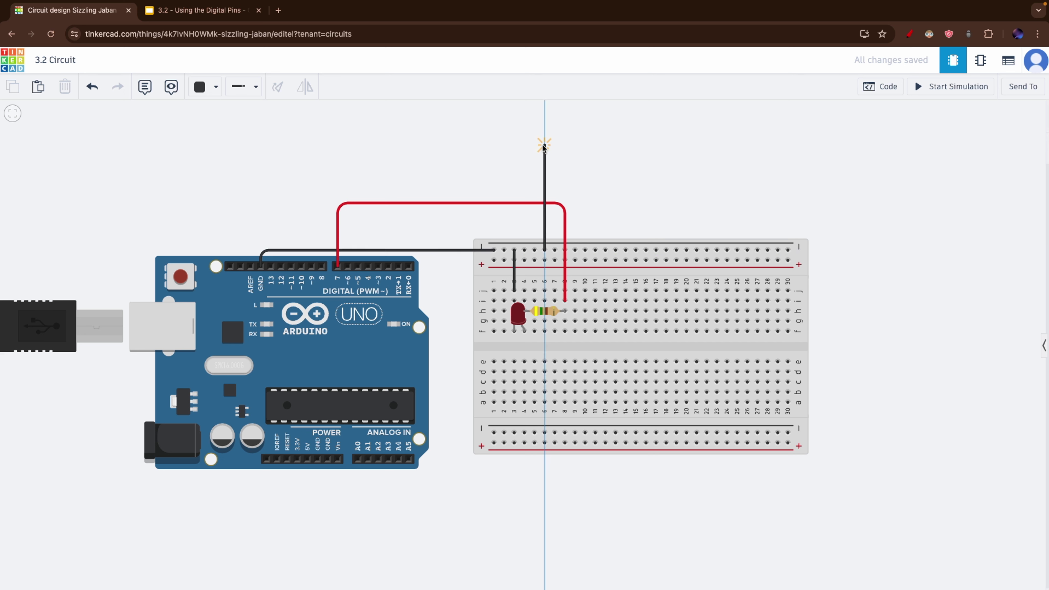
pyautogui.click(544, 145)
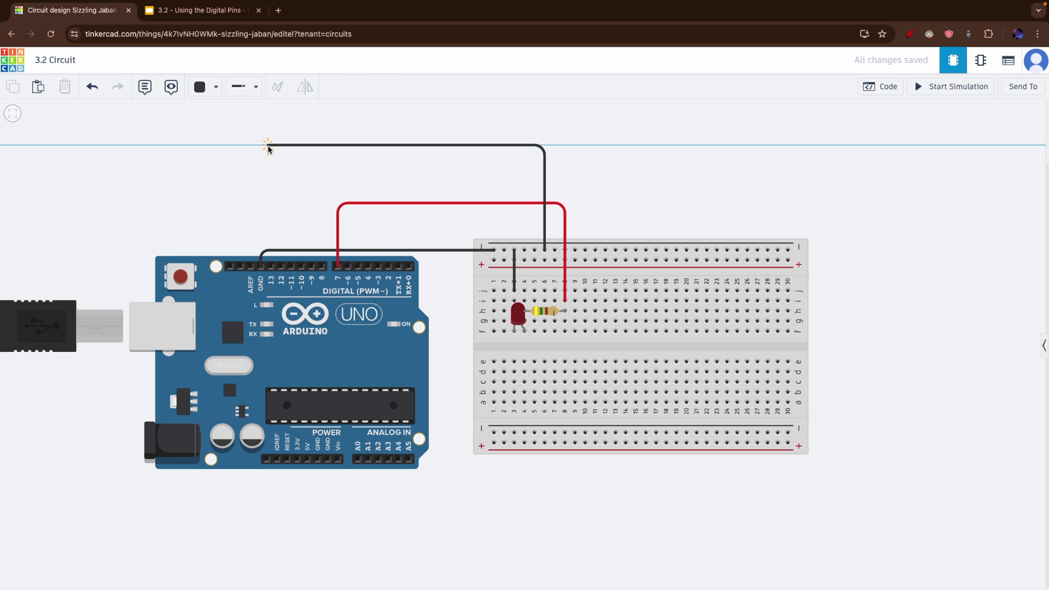
pyautogui.click(260, 146)
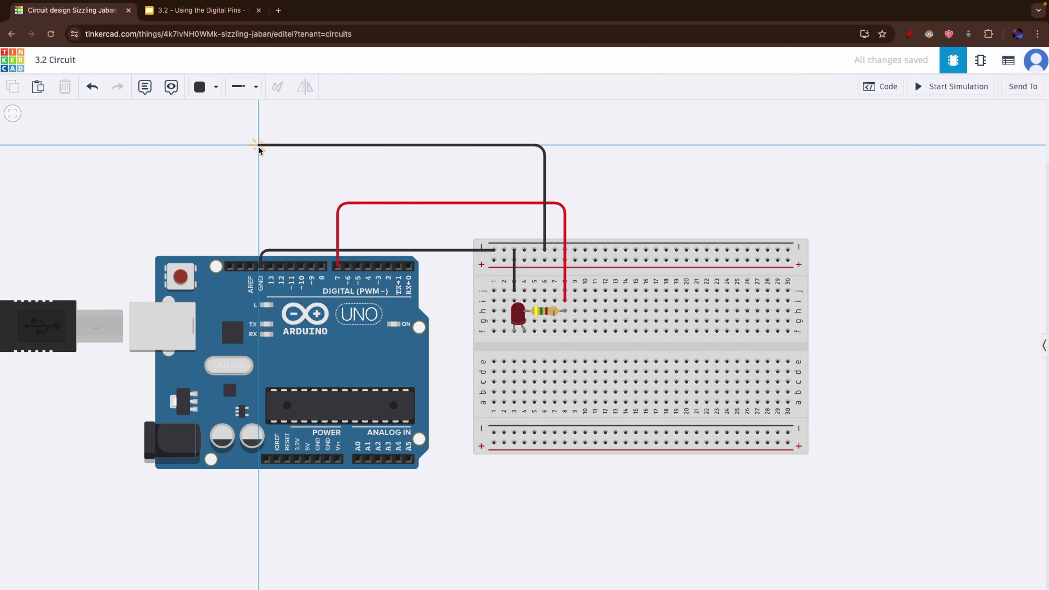
pyautogui.click(261, 266)
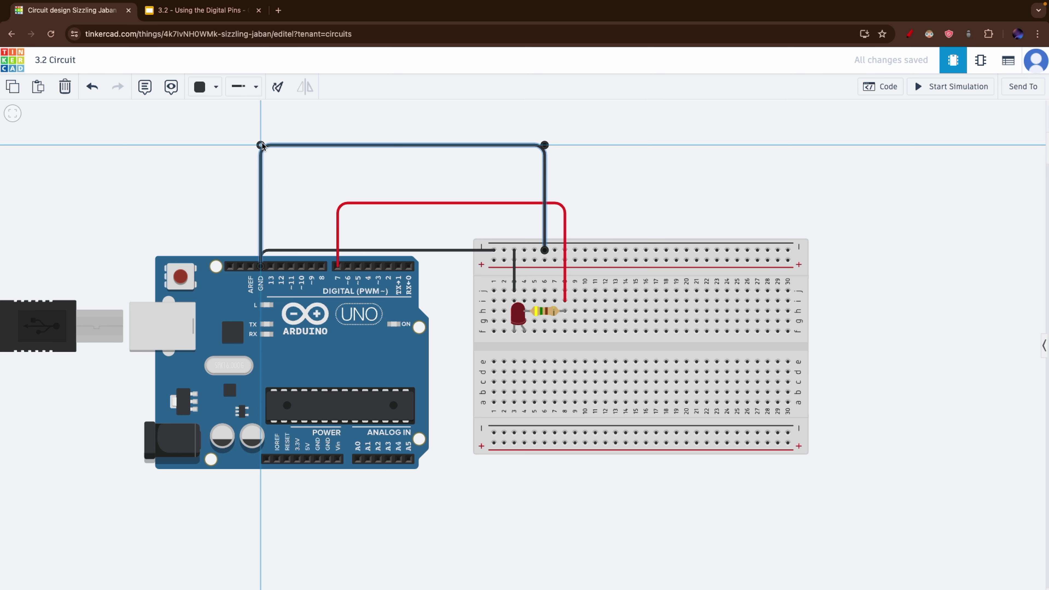
pyautogui.click(197, 184)
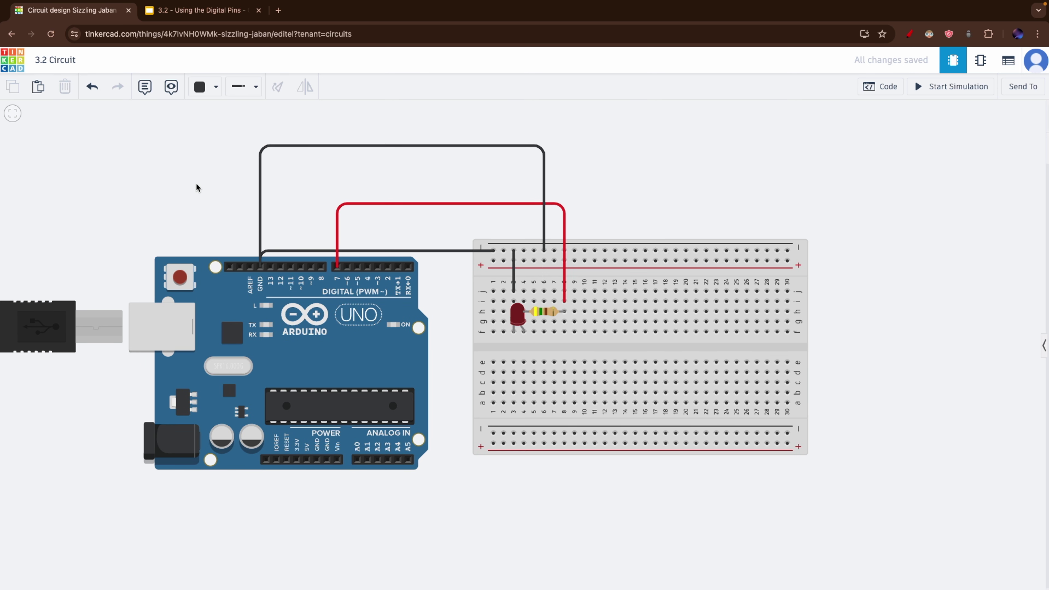
pyautogui.click(270, 144)
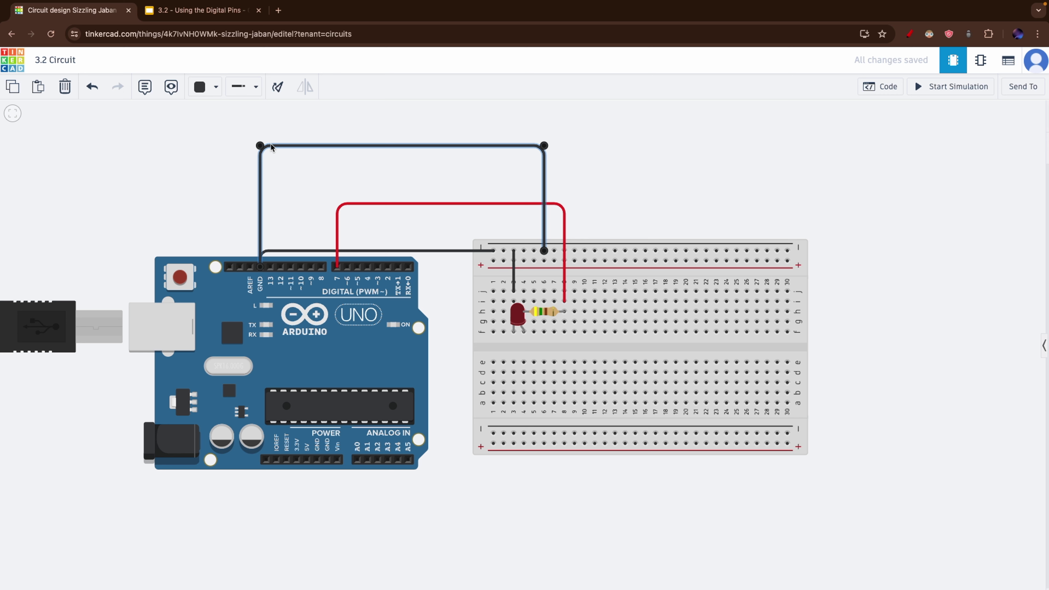
pyautogui.press('Delete')
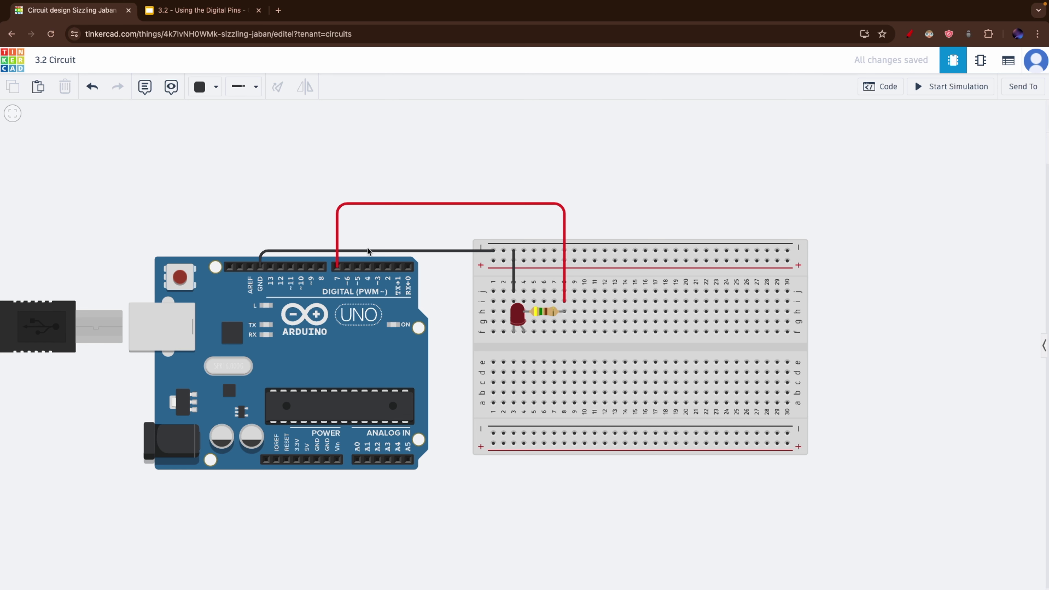
pyautogui.moveTo(331, 159); pyautogui.dragTo(409, 121)
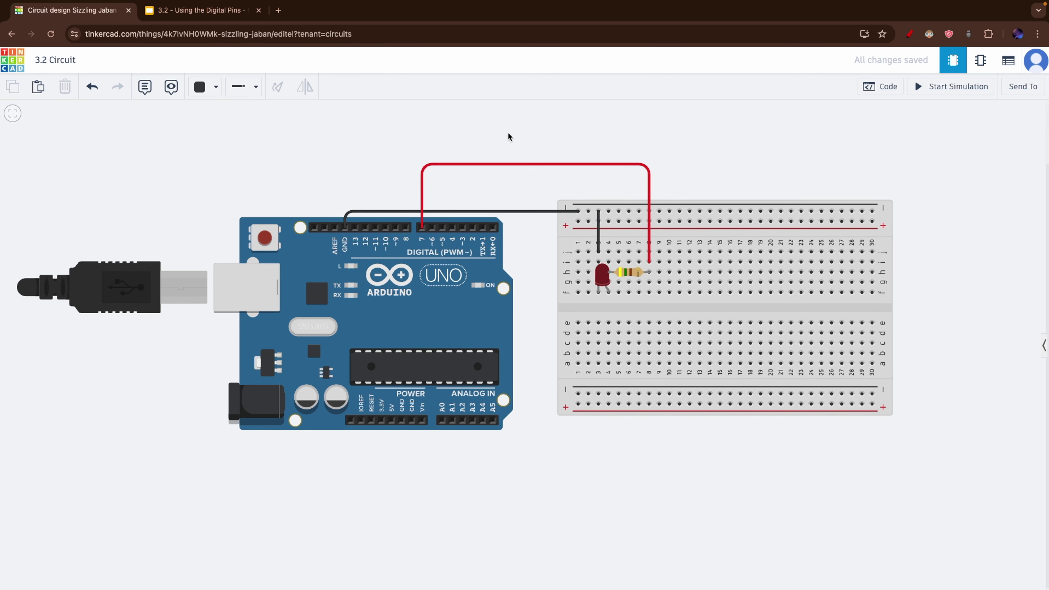
pyautogui.moveTo(508, 137); pyautogui.dragTo(466, 188)
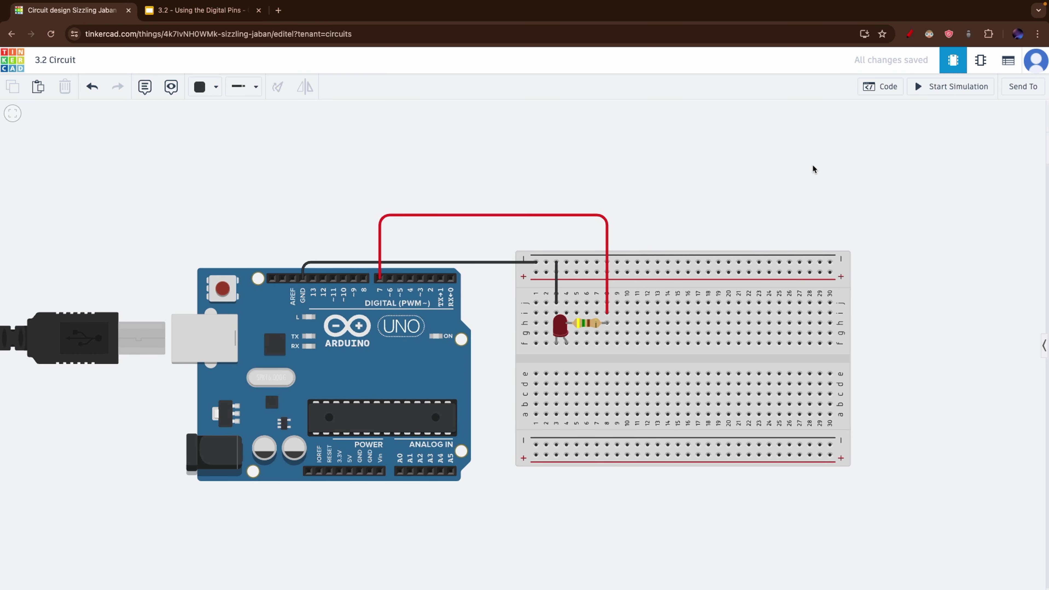
pyautogui.moveTo(368, 147); pyautogui.dragTo(407, 140)
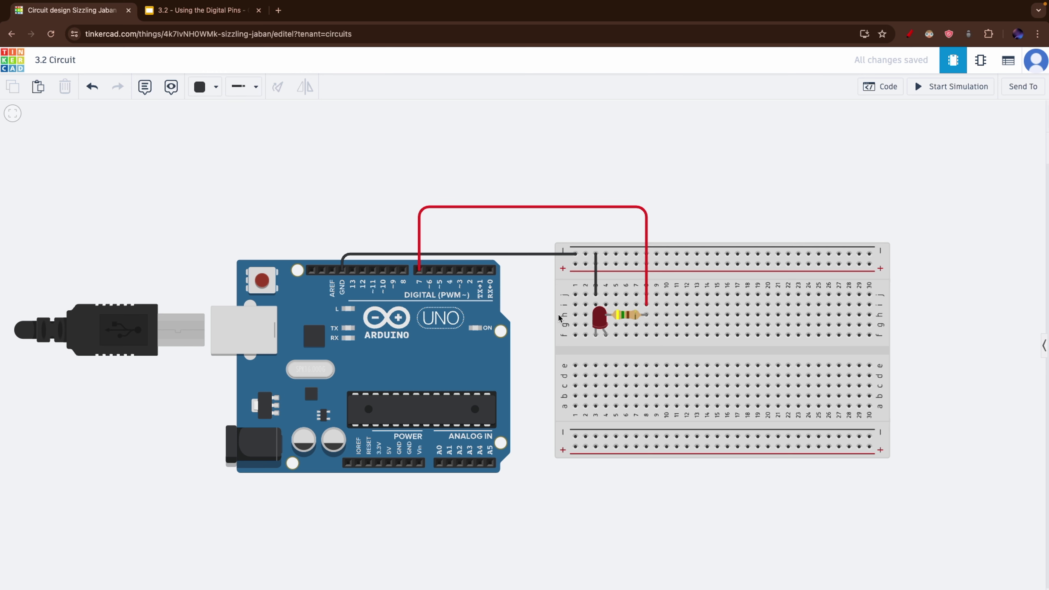
# - Trace the red wire from pin 7 to the resistor and the black wires from the LED's column through the upper negative rail to GND
pyautogui.scroll(5, 558, 314)
pyautogui.moveTo(558, 314); pyautogui.dragTo(261, 364)
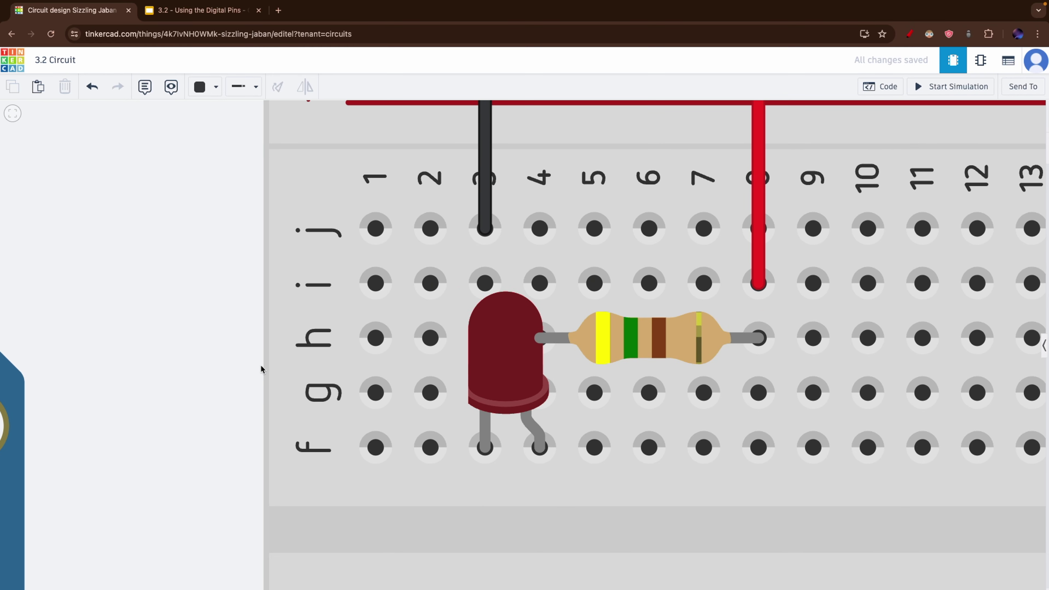
pyautogui.scroll(-3, 154, 292)
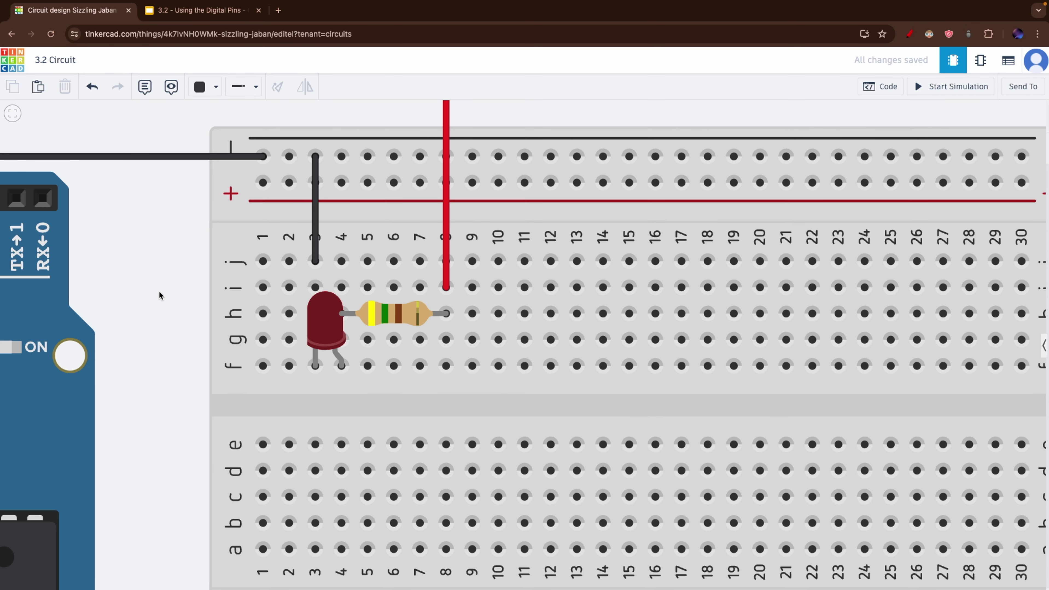
pyautogui.moveTo(137, 257); pyautogui.dragTo(254, 307)
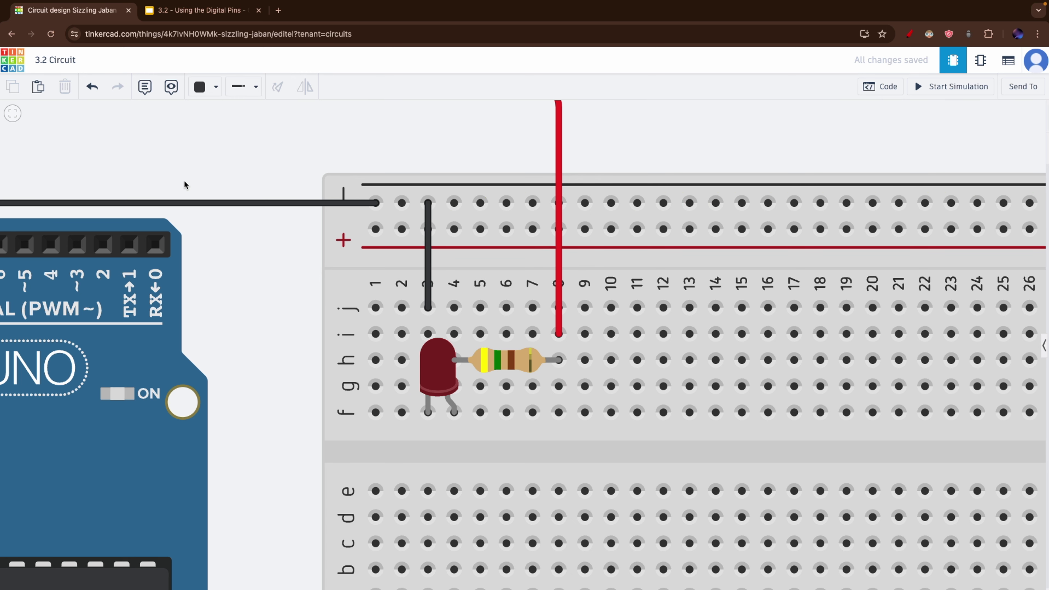
pyautogui.moveTo(119, 174); pyautogui.dragTo(702, 169)
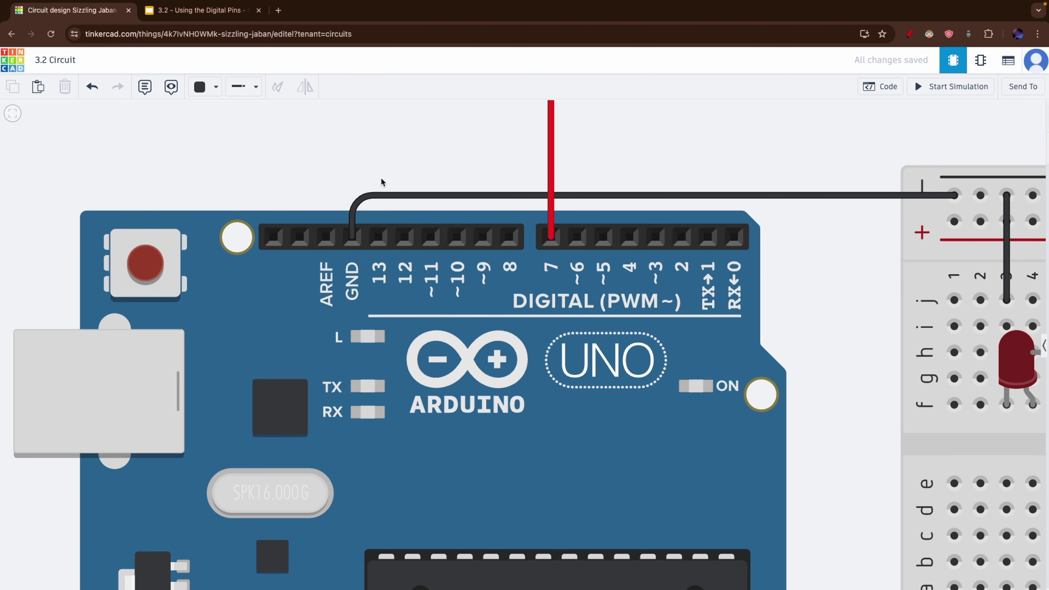
pyautogui.moveTo(397, 168); pyautogui.dragTo(154, 235)
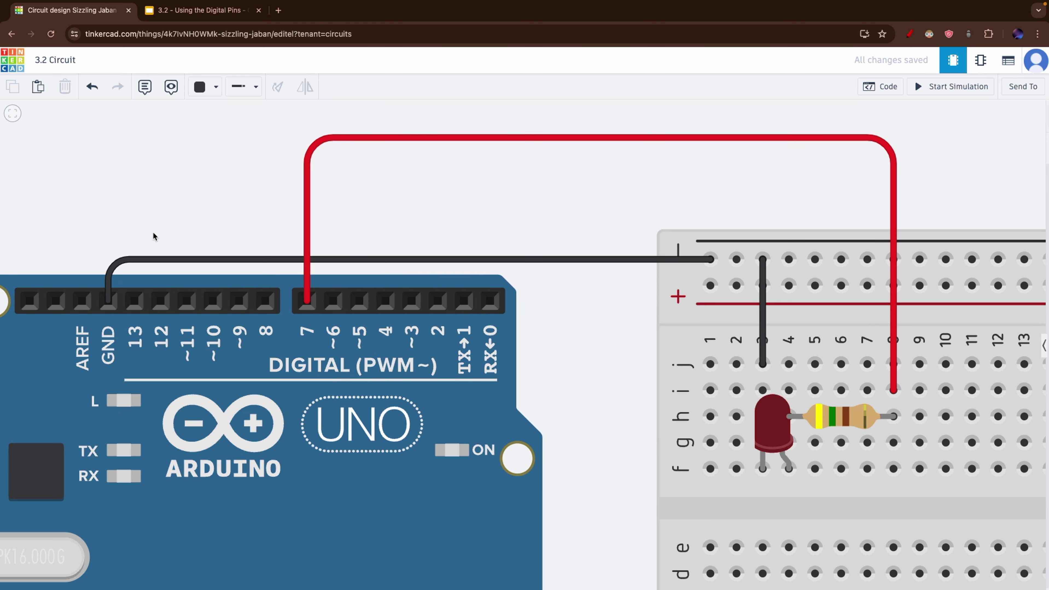
pyautogui.moveTo(634, 227); pyautogui.dragTo(369, 216)
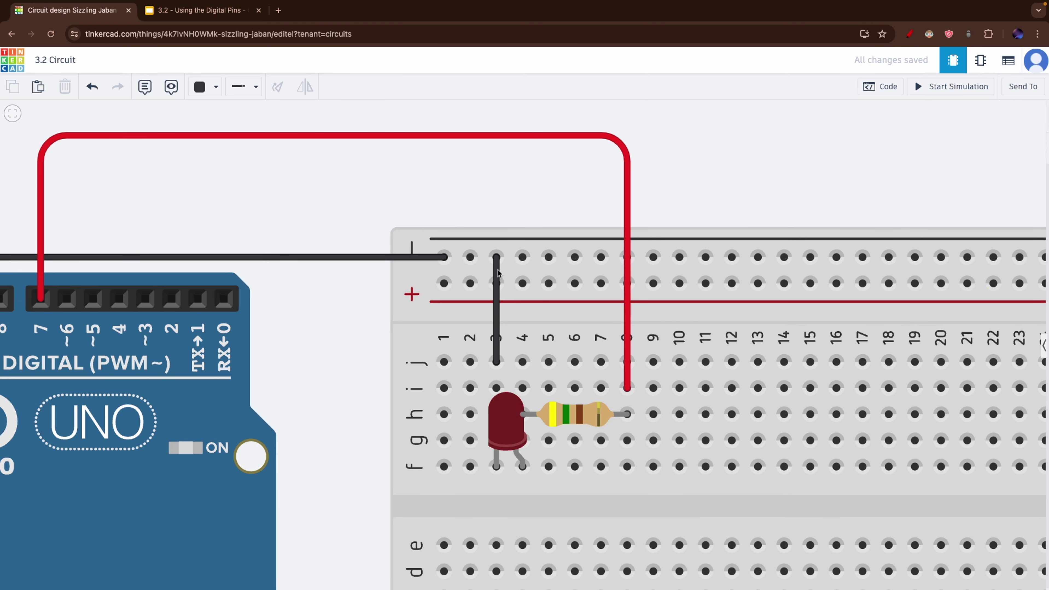
pyautogui.click(497, 257)
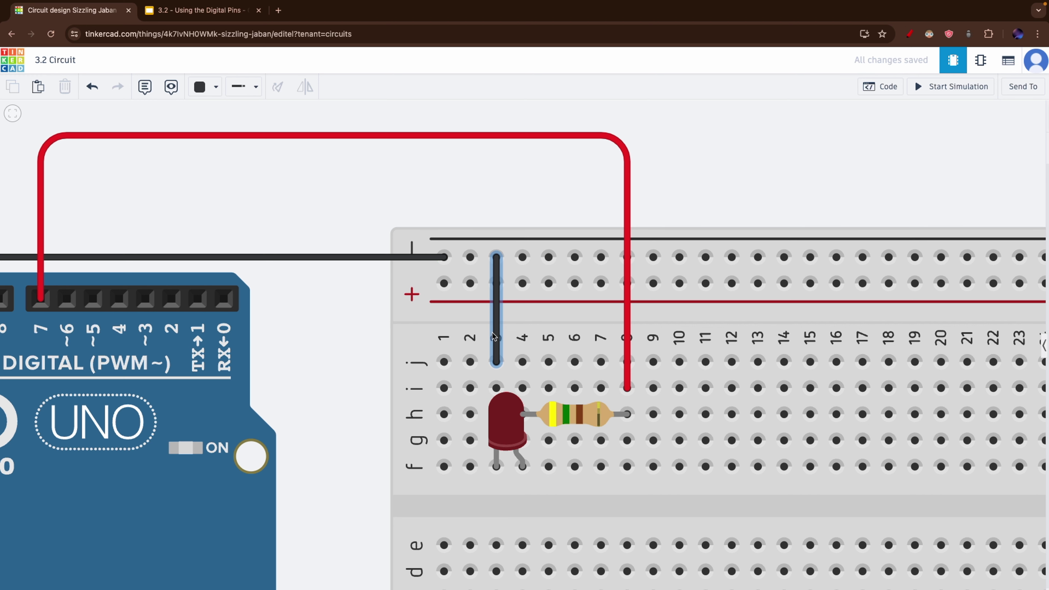